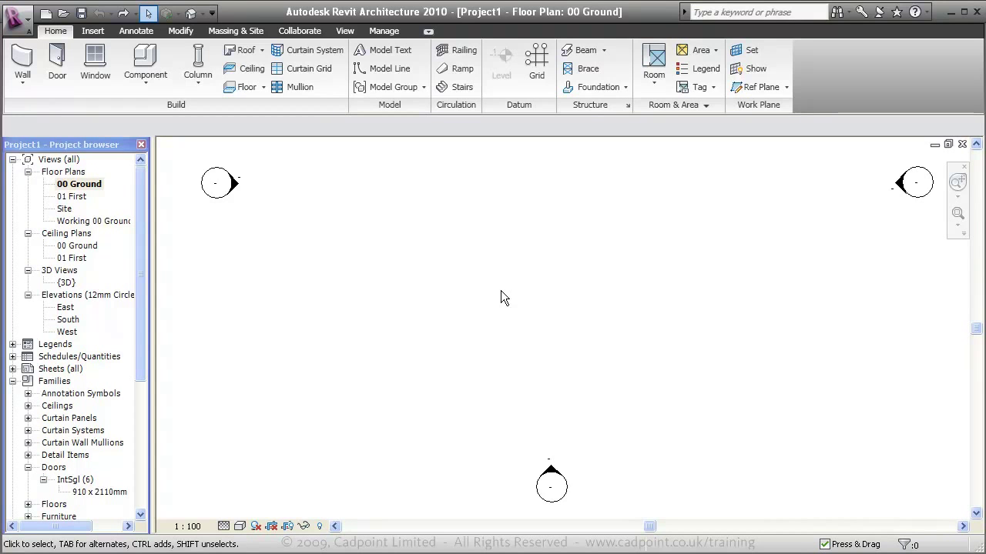
Delete the selected element and check the levels in the East elevation, then return to 00 Ground
key(Delete)
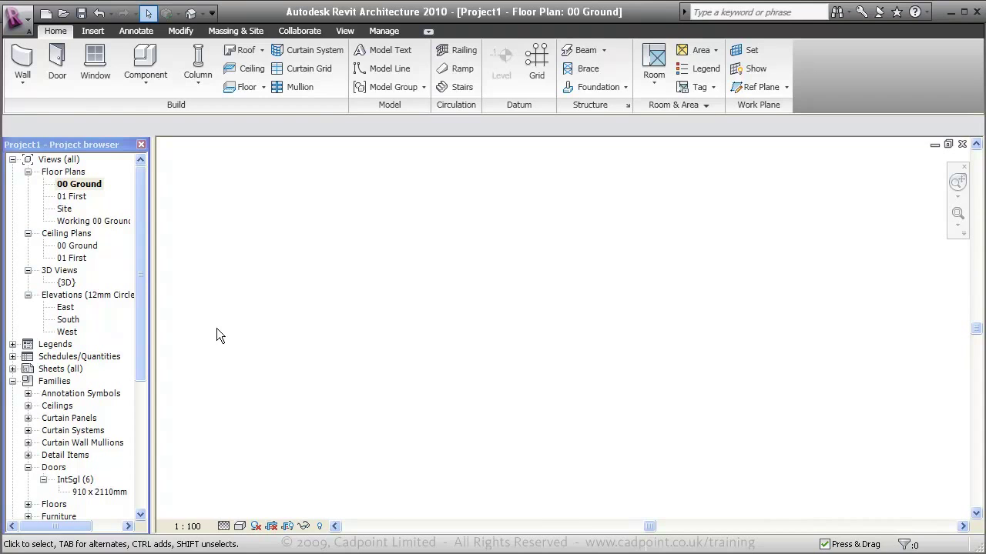
double_click(66, 307)
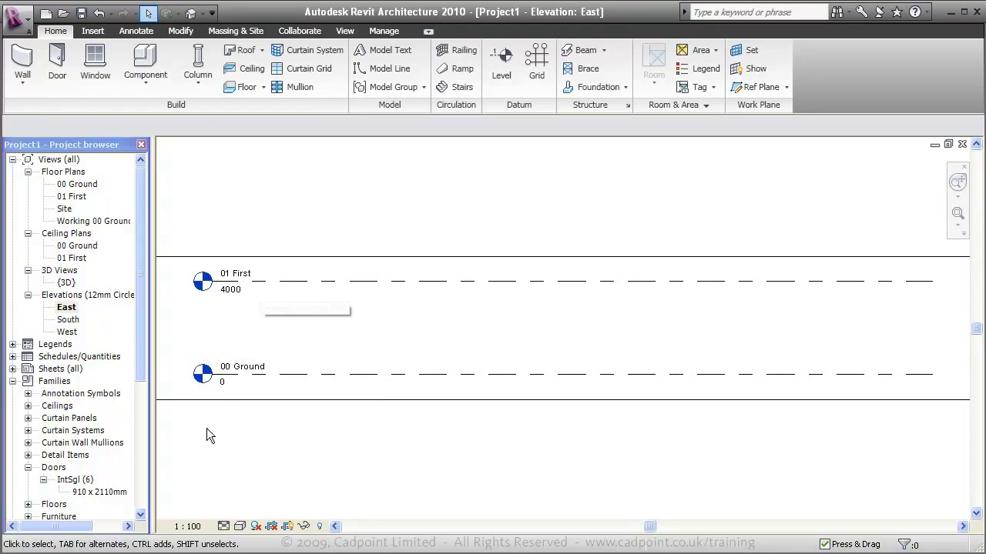
double_click(77, 184)
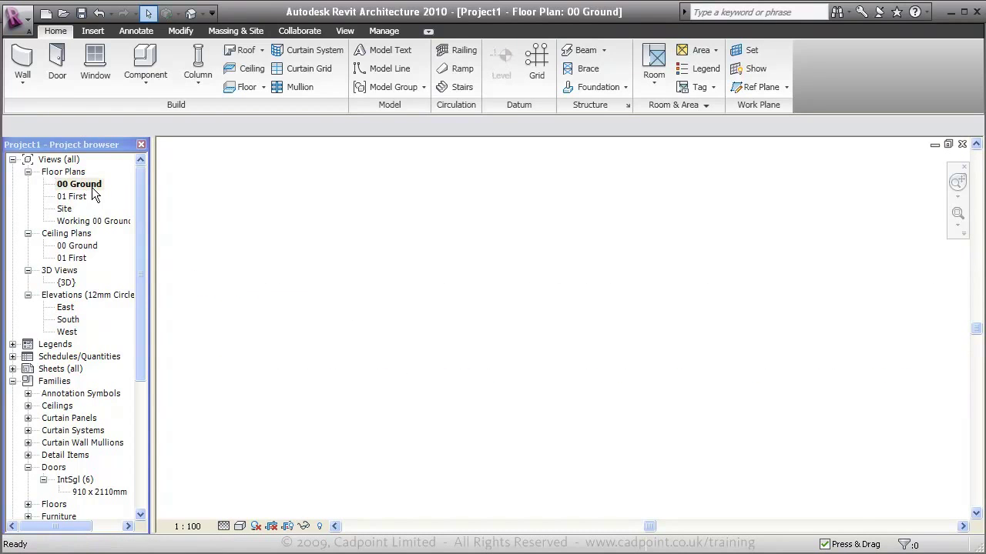
Start the Wall tool with the wall height set to level 01 First
click(22, 61)
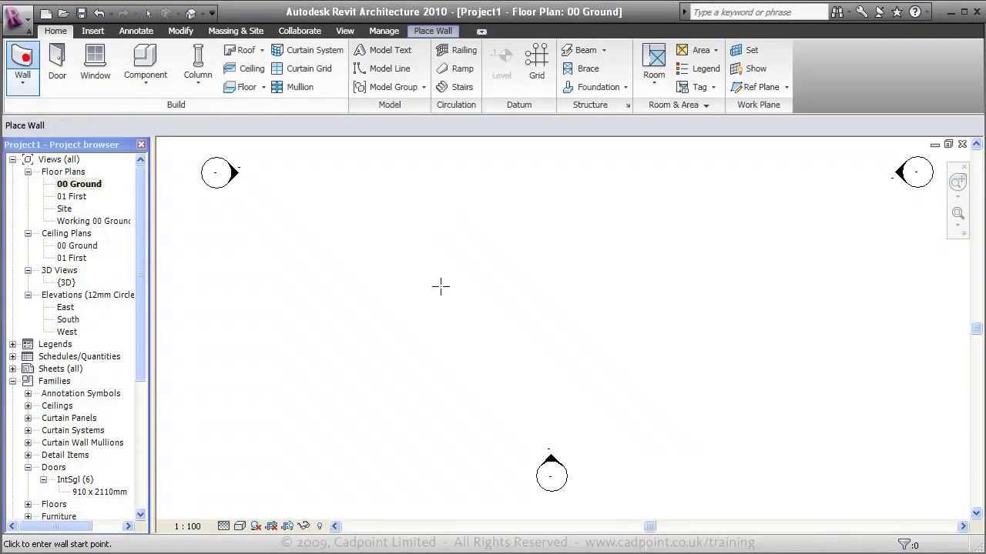
key(Escape)
click(26, 60)
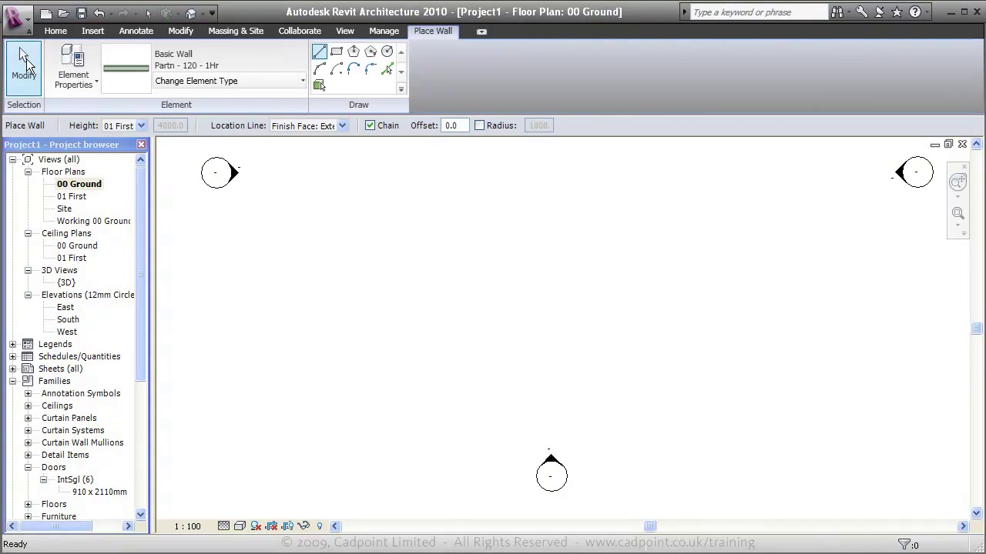
click(141, 125)
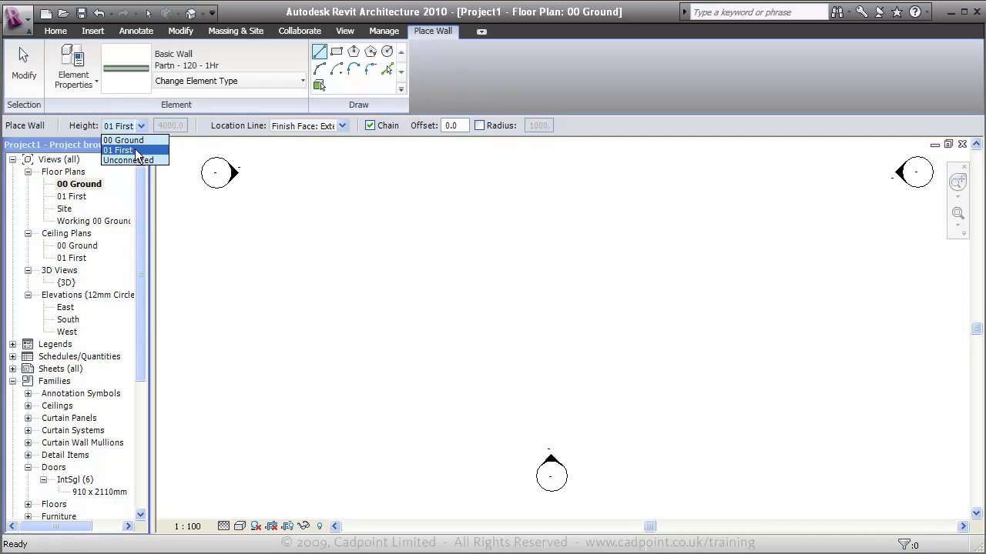
click(136, 151)
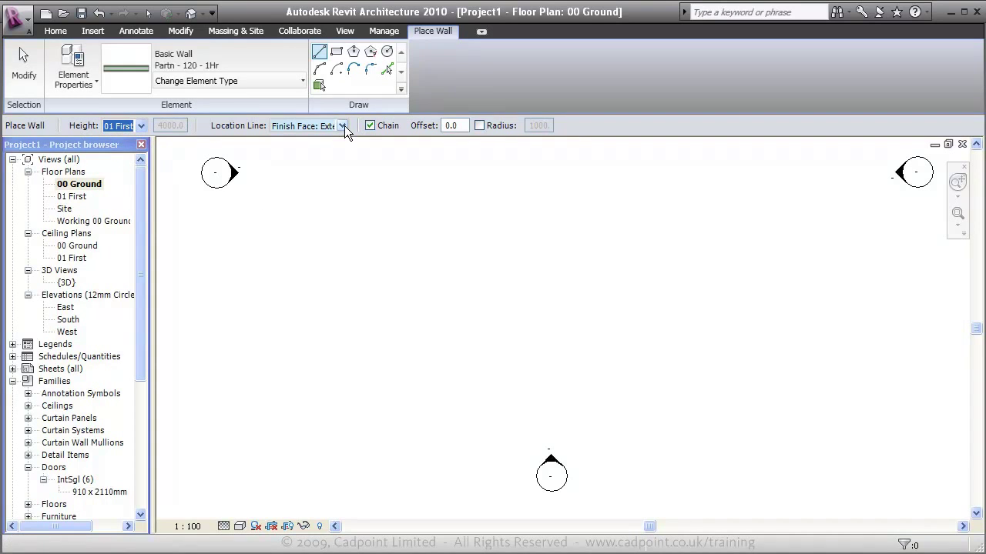
Chain-draw the L-shaped wall outline, starting with an 8400 wall
click(381, 214)
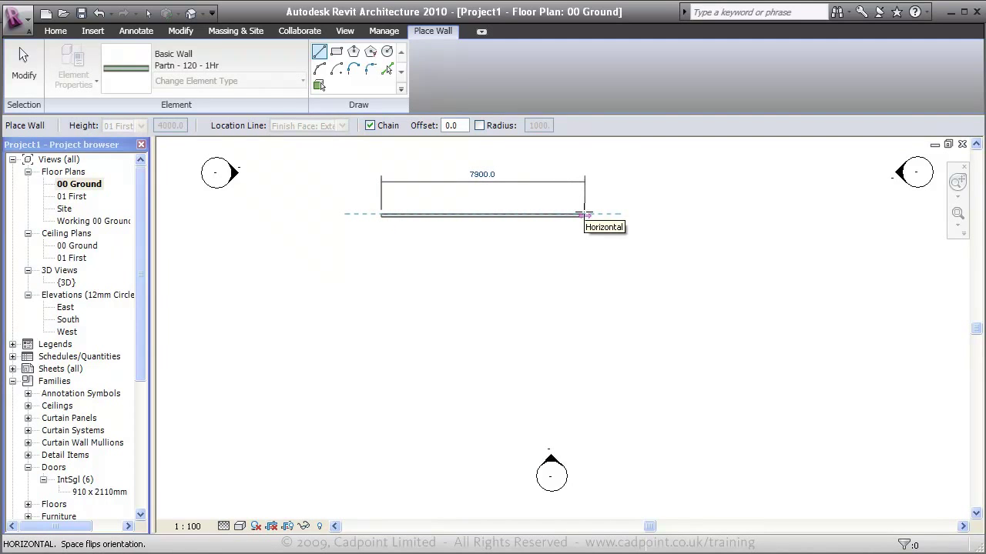
text(8400)
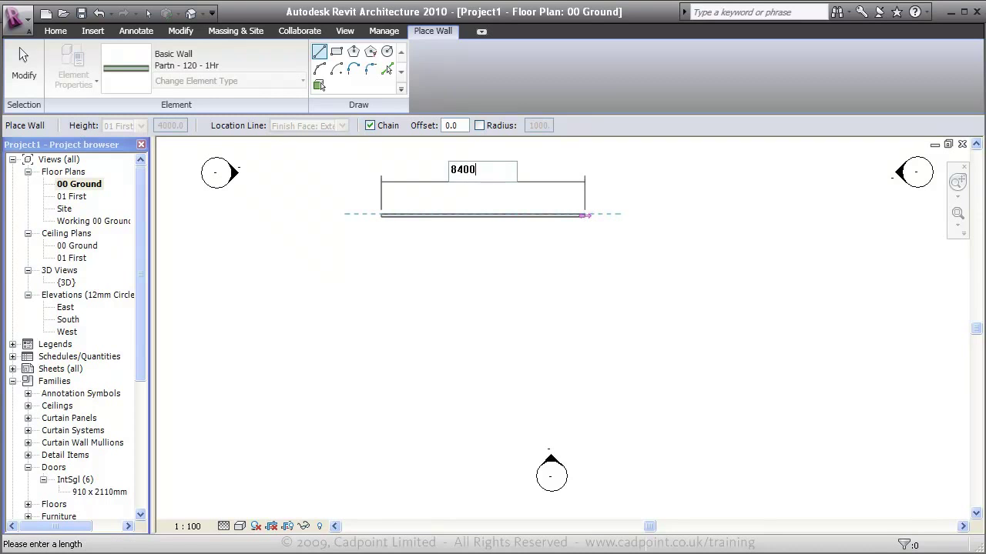
key(Return)
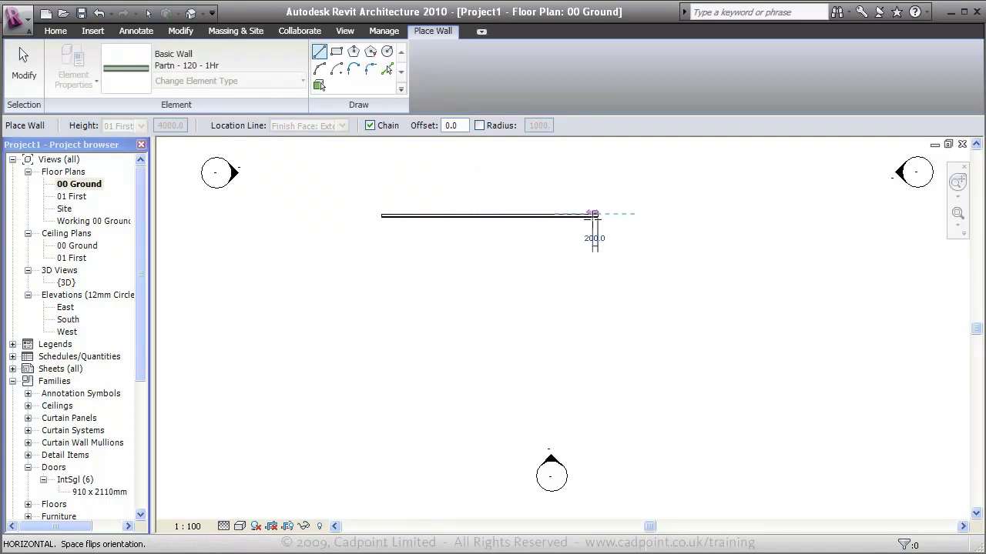
click(597, 274)
click(667, 277)
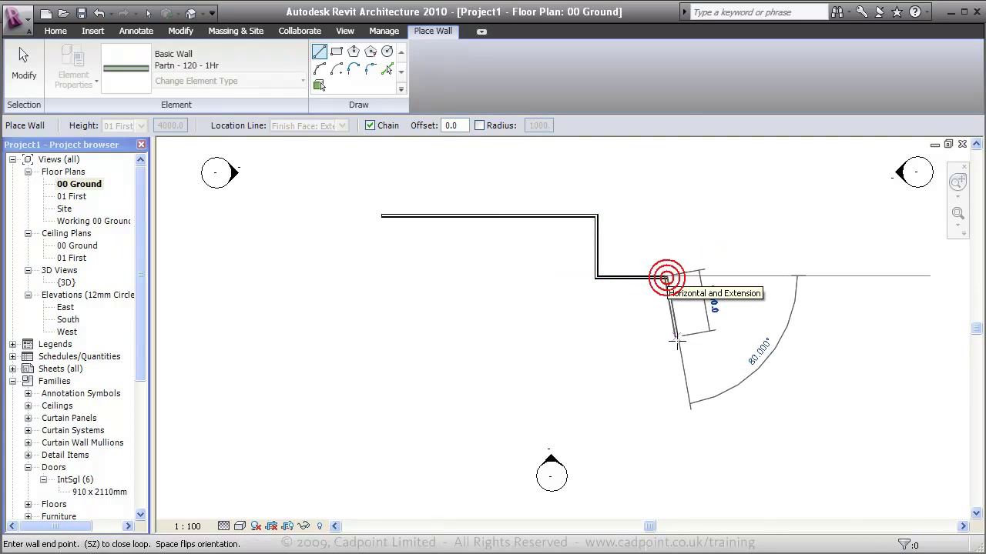
click(667, 360)
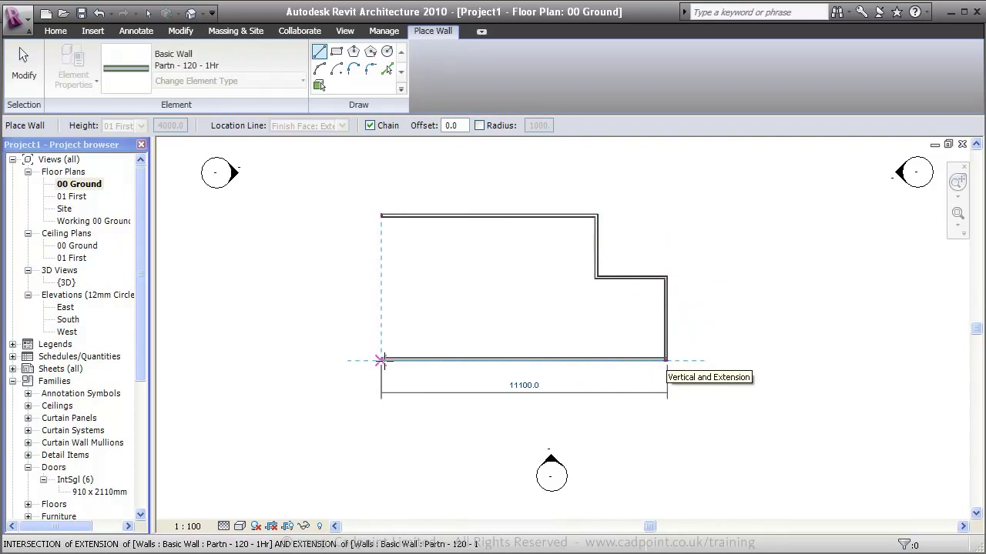
click(381, 360)
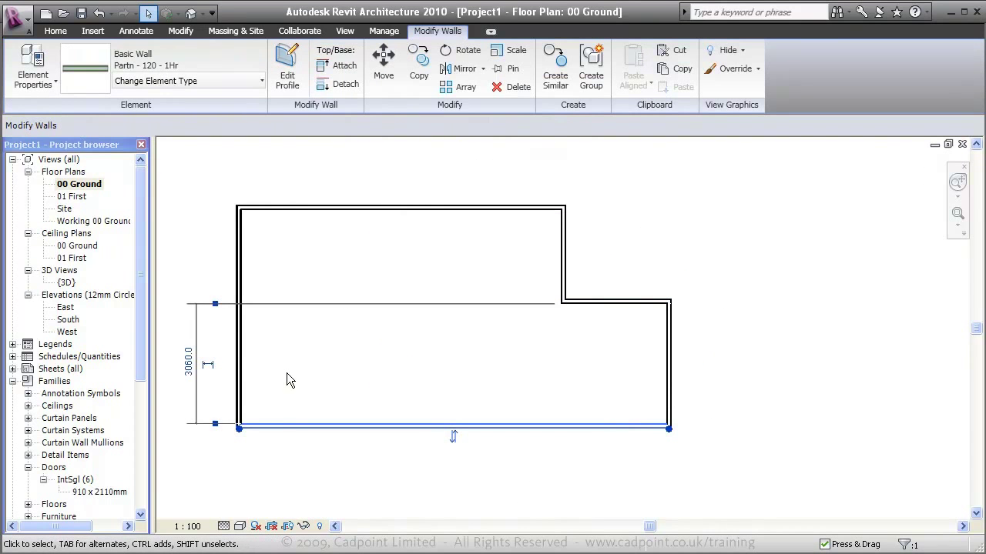
Change the 3060 distance to the bottom wall to 3750
click(189, 363)
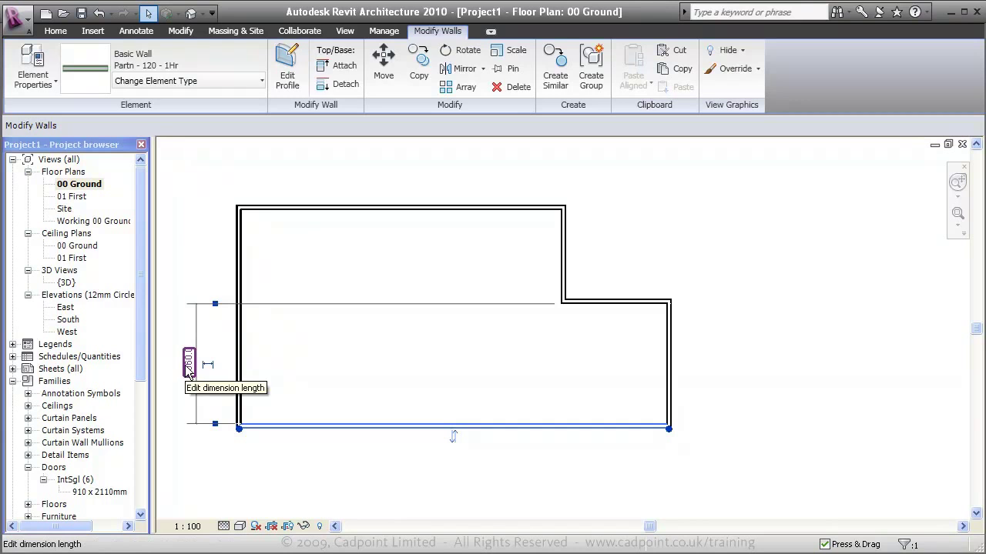
click(188, 363)
key(BackSpace)
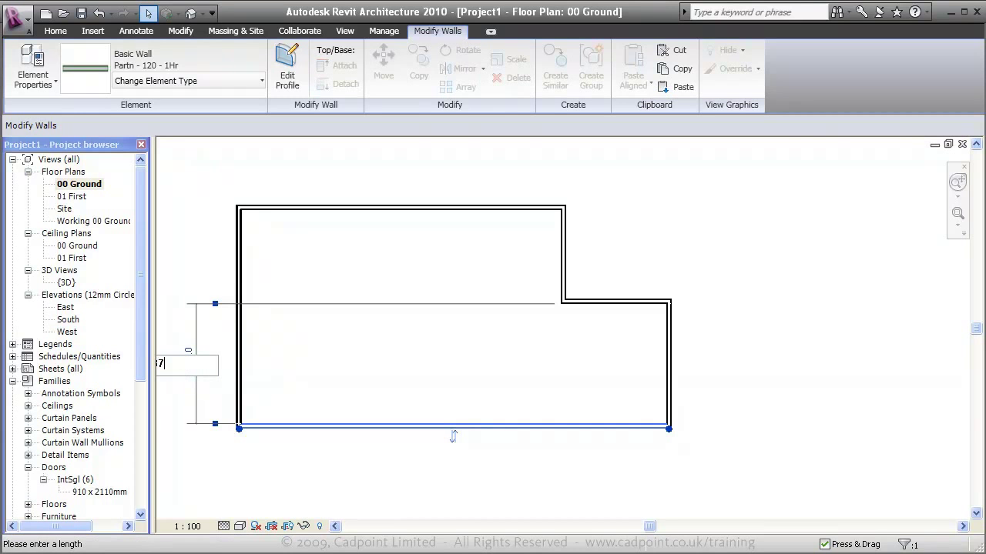
key(Return)
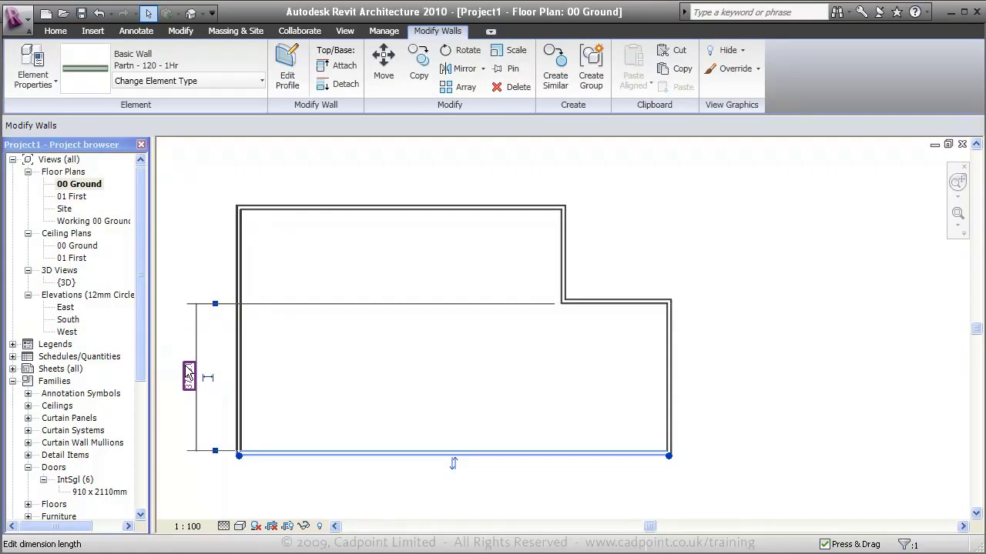
click(715, 446)
Set the overall width from the left wall to the right wall to 12000
click(672, 402)
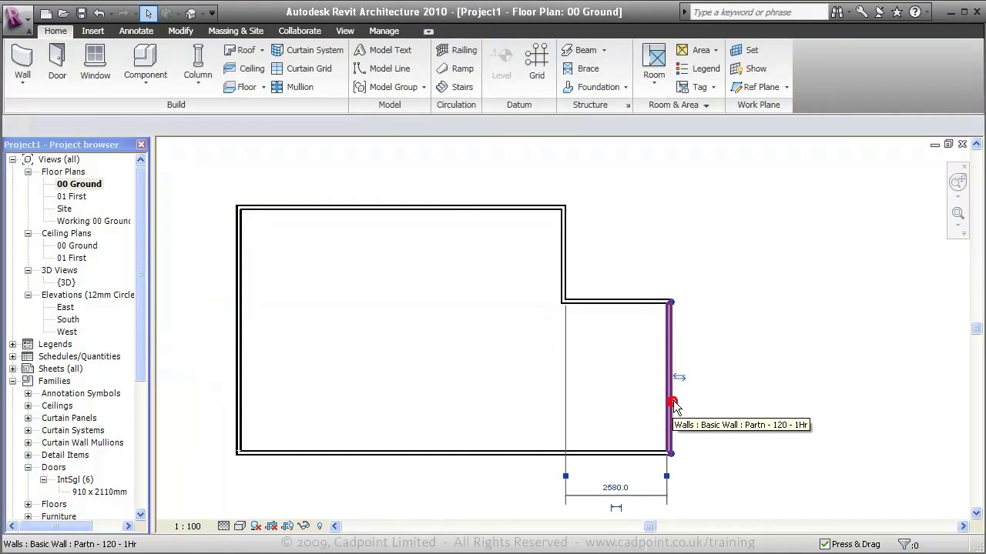
drag(565, 475, 244, 398)
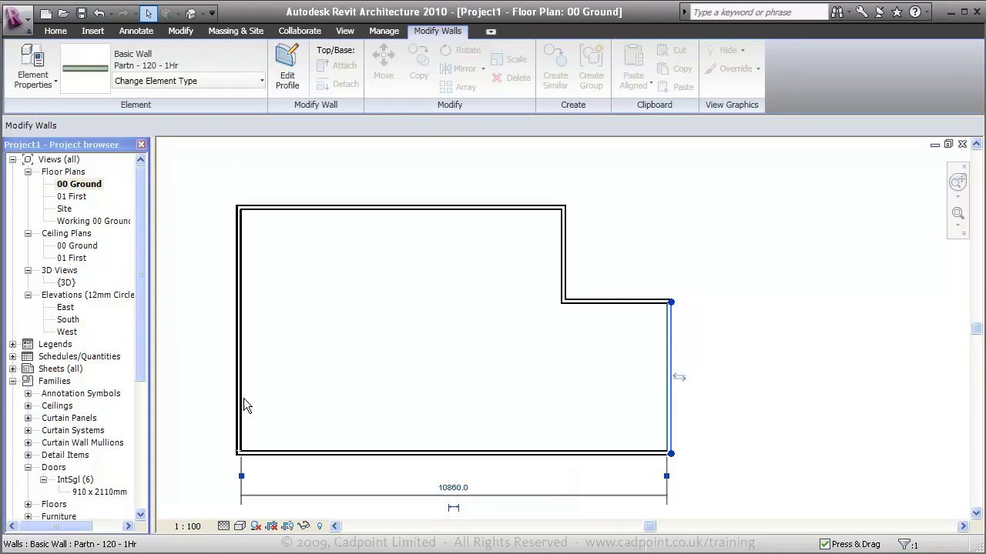
click(453, 487)
text(12000)
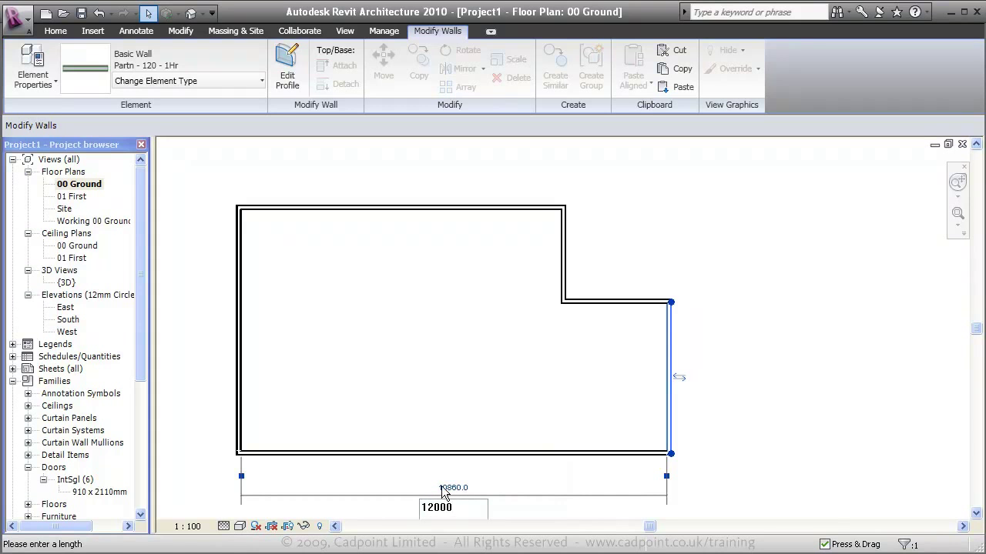
key(Return)
click(259, 279)
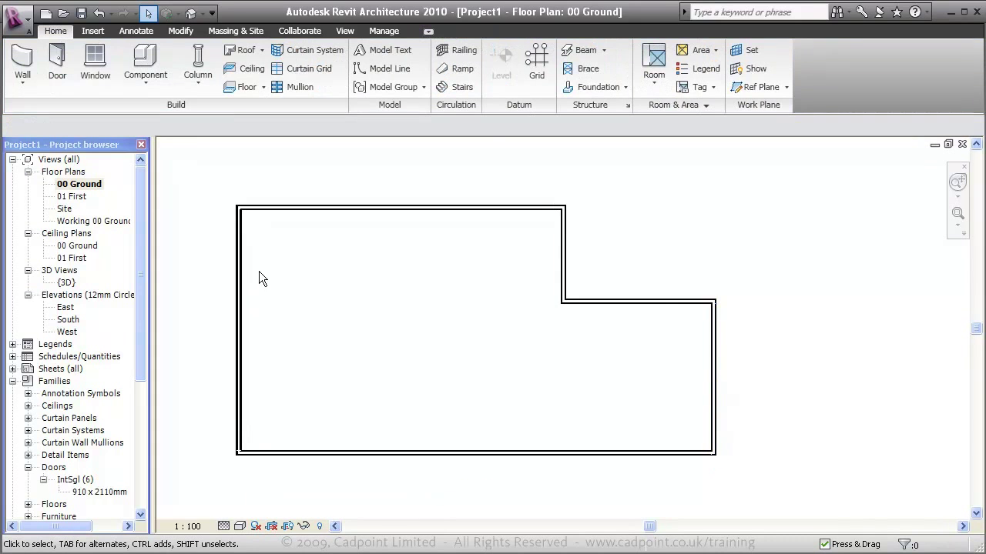
double_click(66, 282)
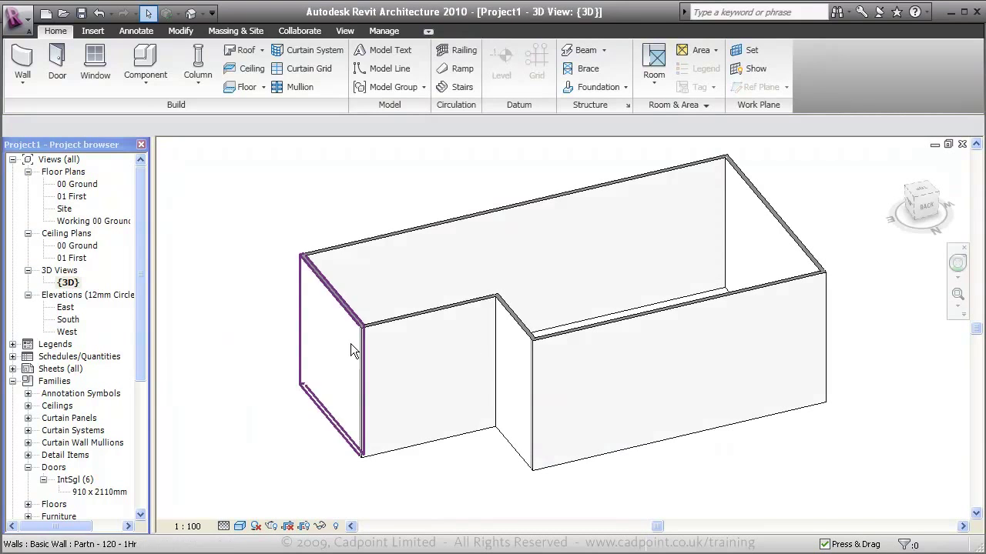
mouse_move(330, 311)
shift+middle_down()
mouse_move(363, 337)
mouse_move(651, 341)
mouse_move(655, 312)
mouse_move(502, 325)
mouse_move(388, 352)
mouse_move(374, 343)
mouse_move(367, 308)
shift+middle_up()
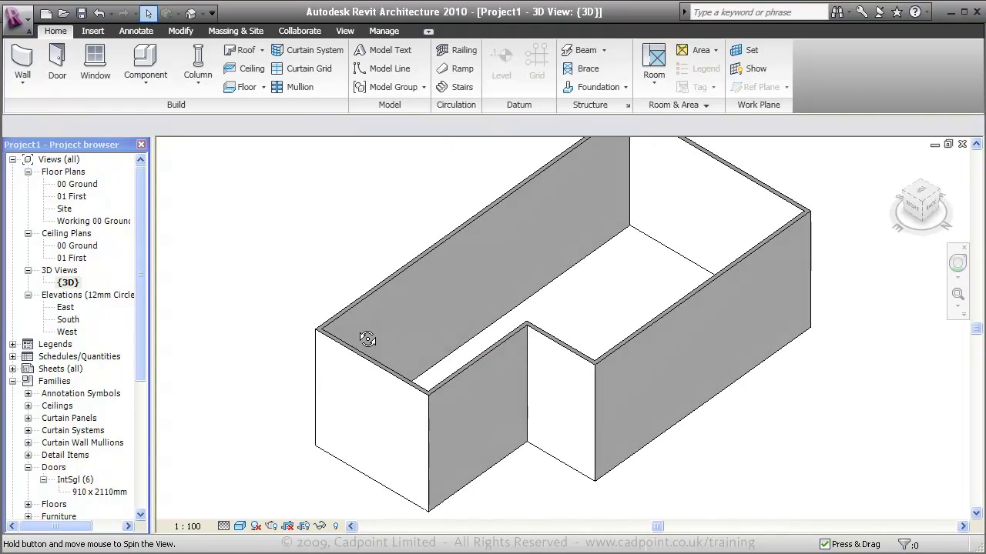
double_click(73, 184)
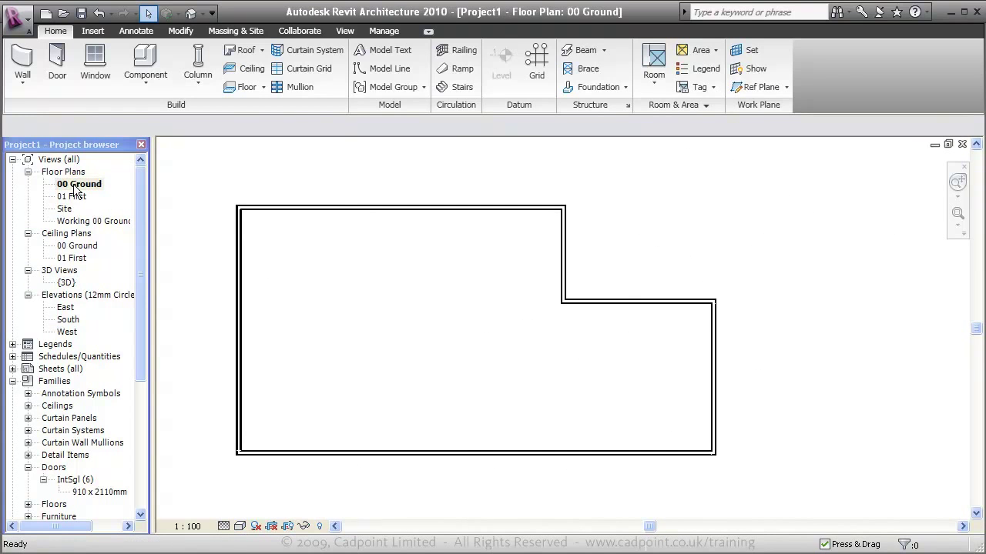
Create a 225mm Susp Ground floor by picking the whole wall chain as its boundary
click(252, 85)
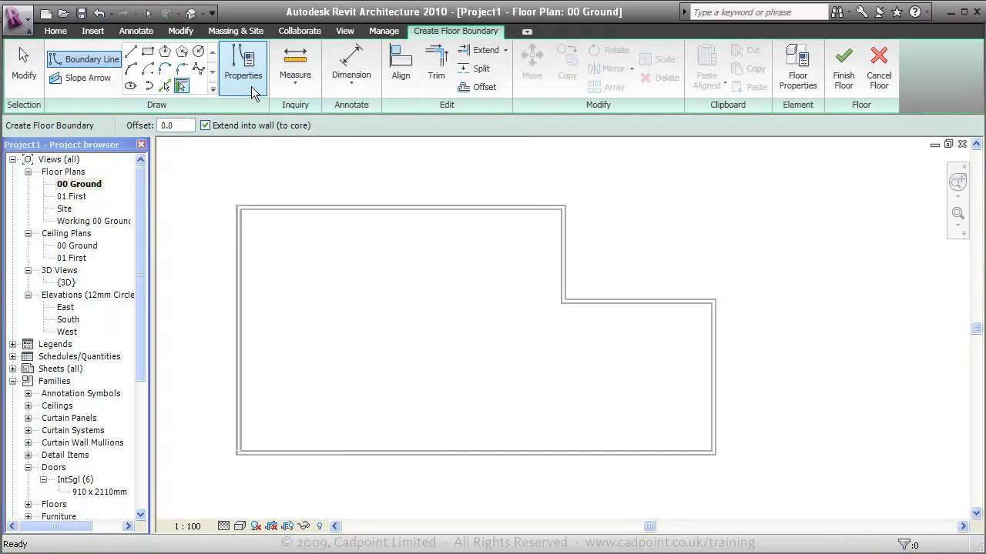
key(Tab)
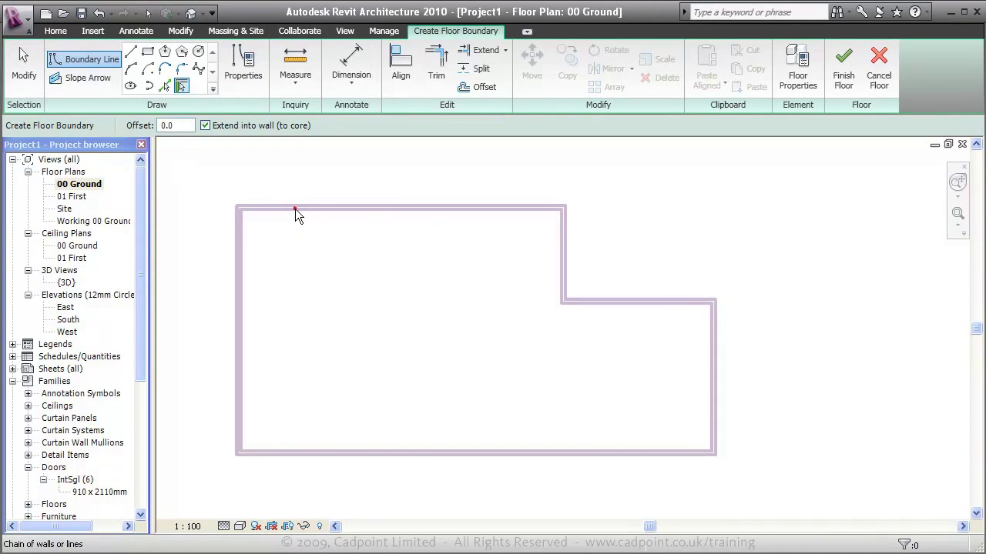
click(295, 209)
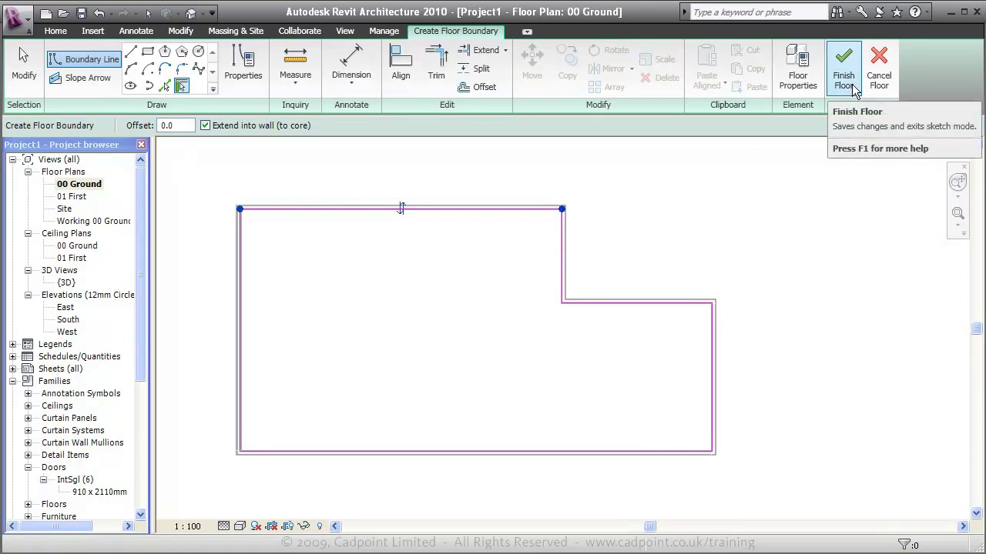
click(799, 65)
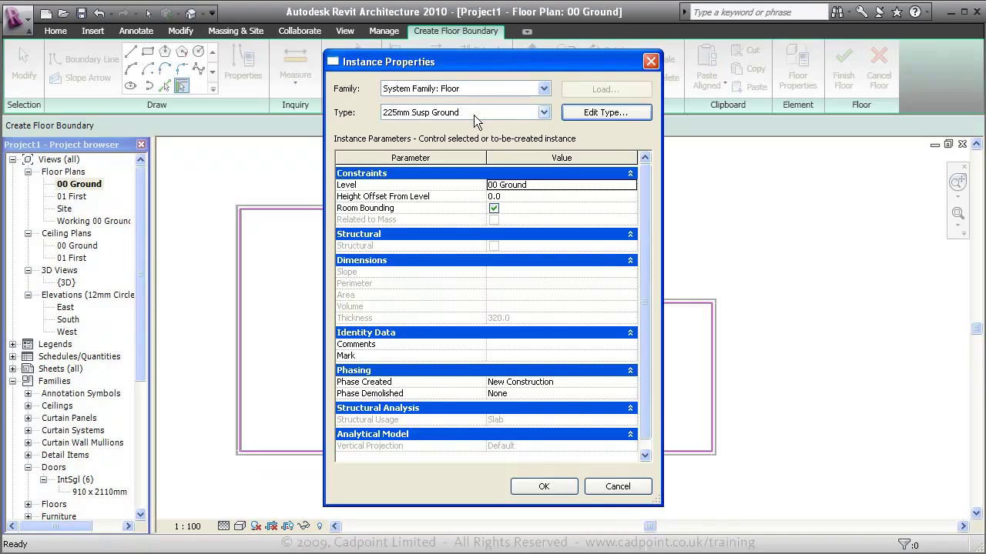
click(560, 483)
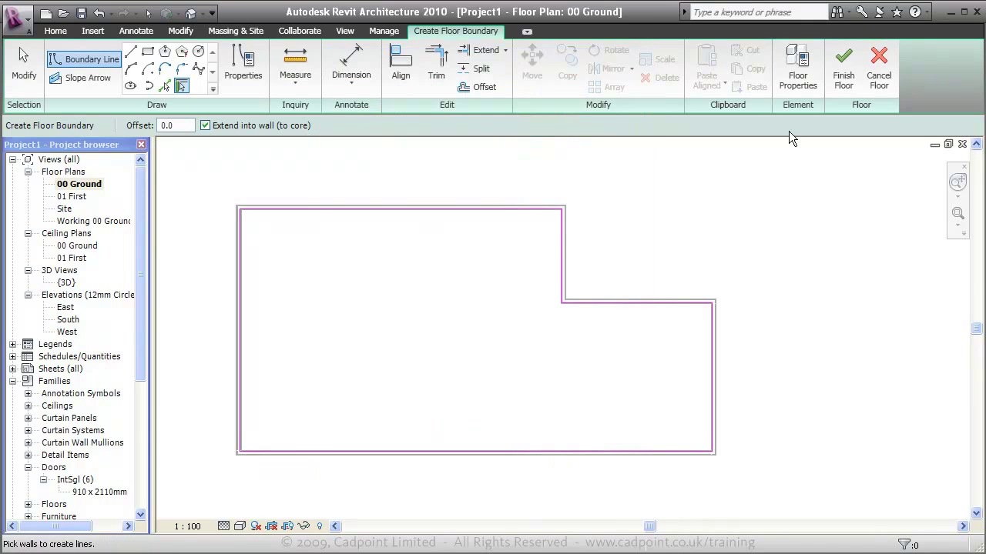
click(845, 71)
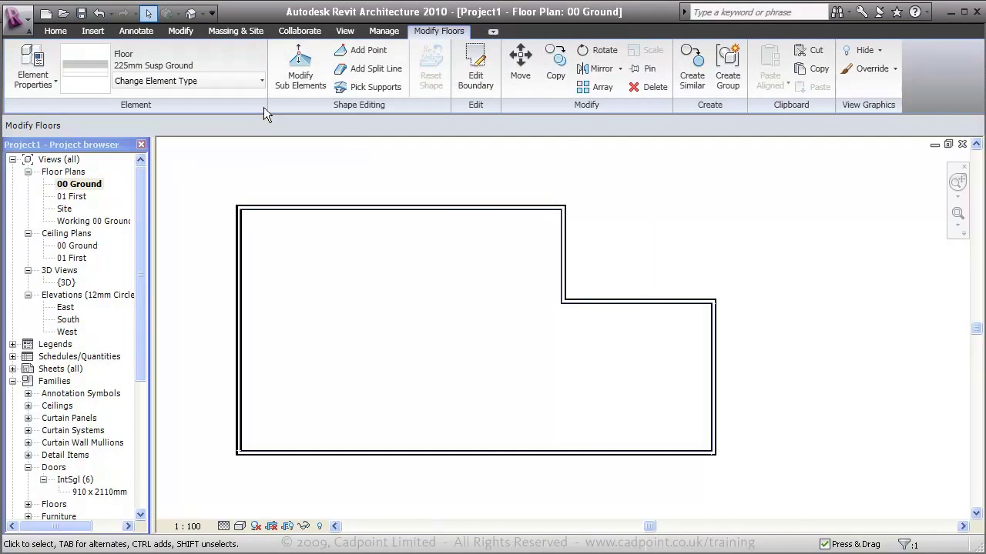
Place a ceiling in the 00 Ground ceiling plan, then orbit the default 3D view
double_click(85, 247)
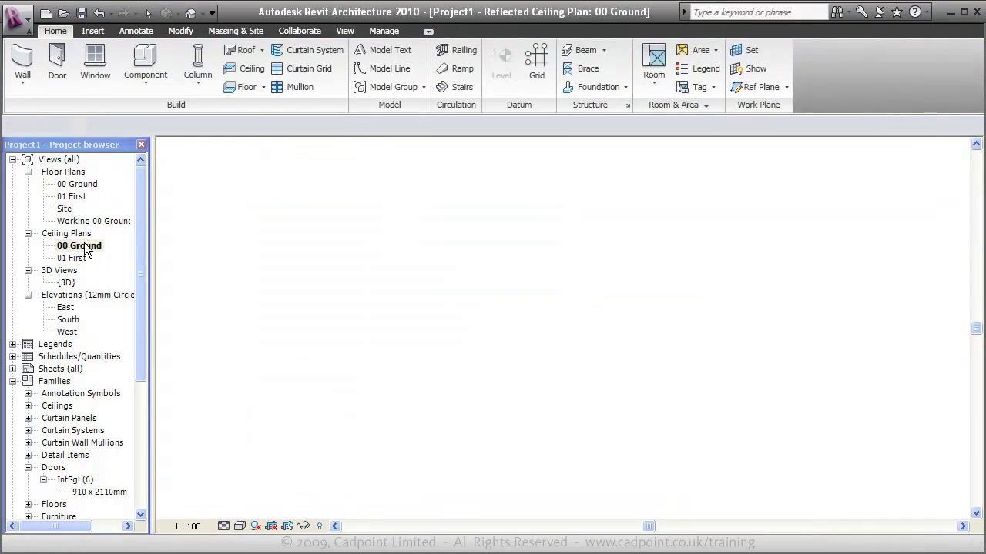
click(56, 31)
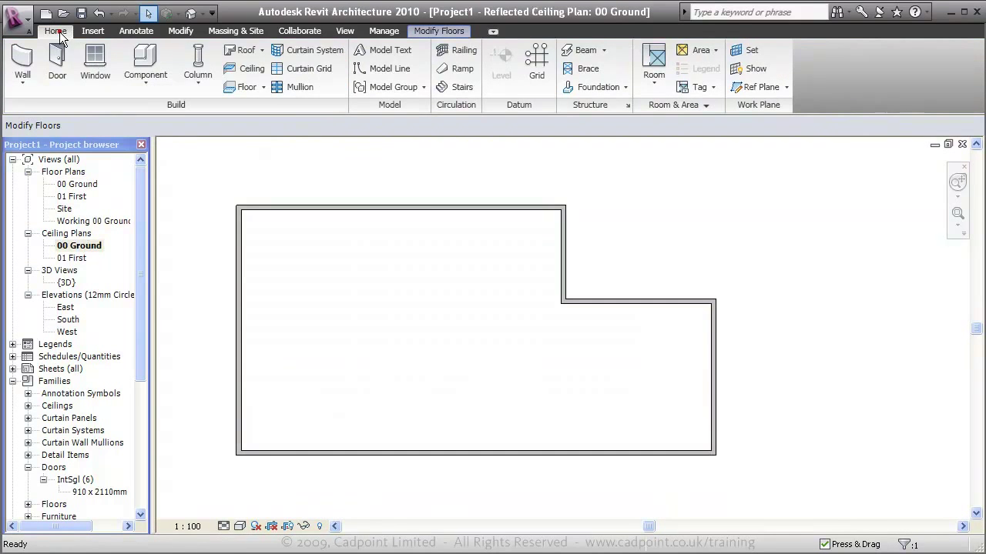
click(248, 68)
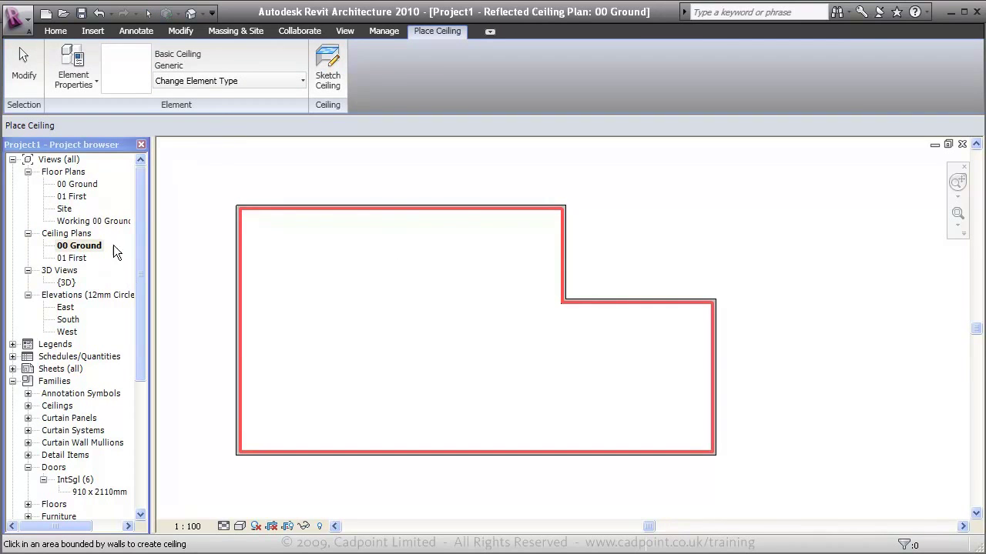
double_click(68, 283)
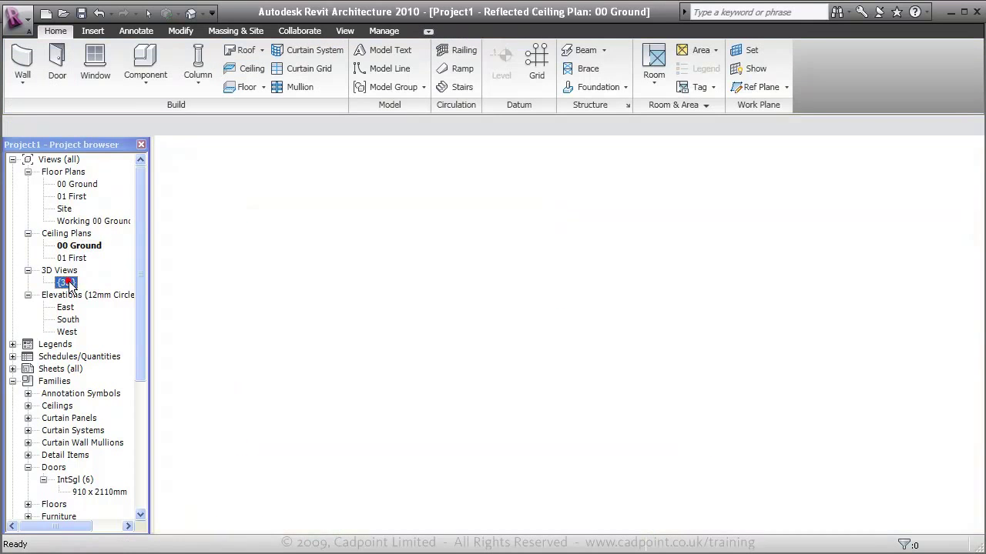
shift+middle_drag(669, 393, 696, 389)
On 00 Ground, place a camera at the room's lower-left corner aimed at the upper-right area
double_click(87, 186)
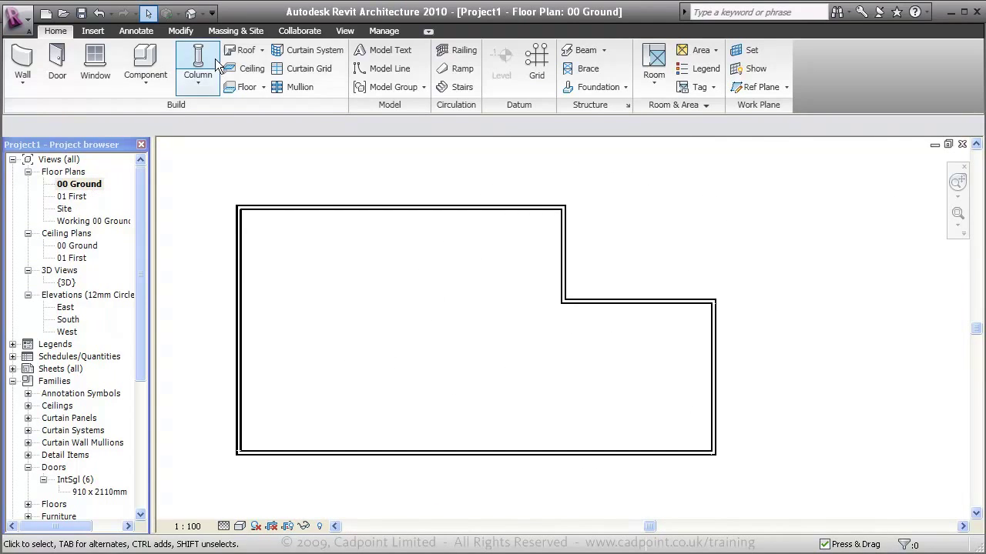
click(203, 13)
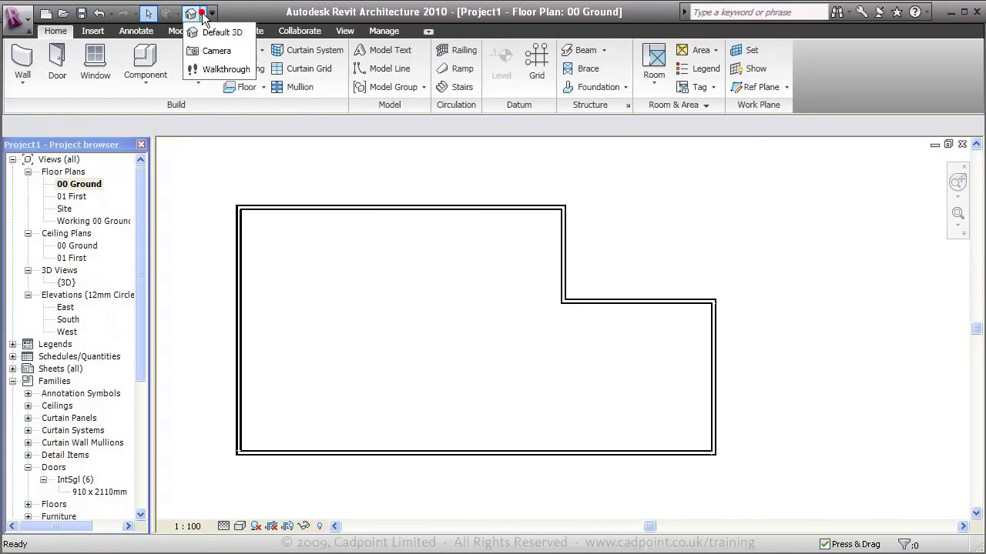
click(216, 51)
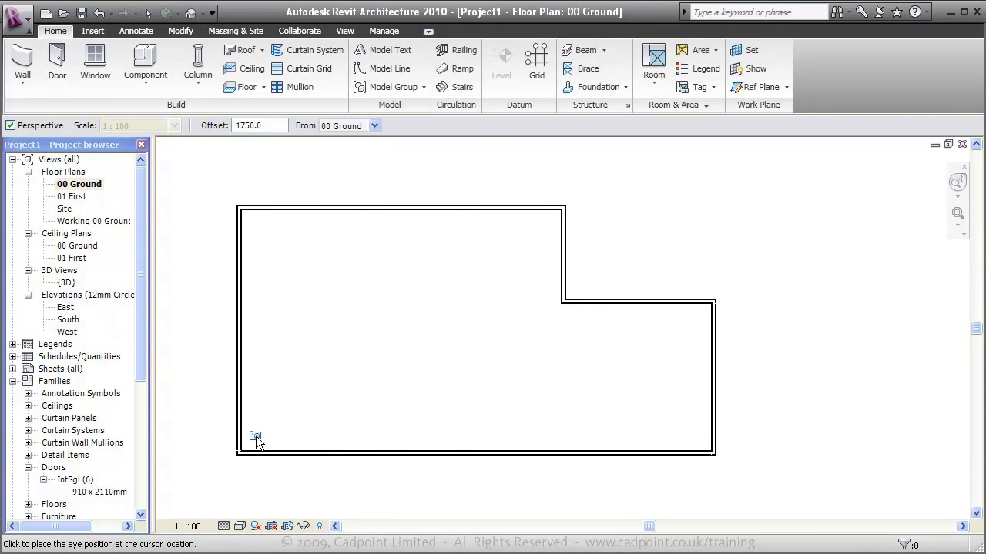
click(256, 436)
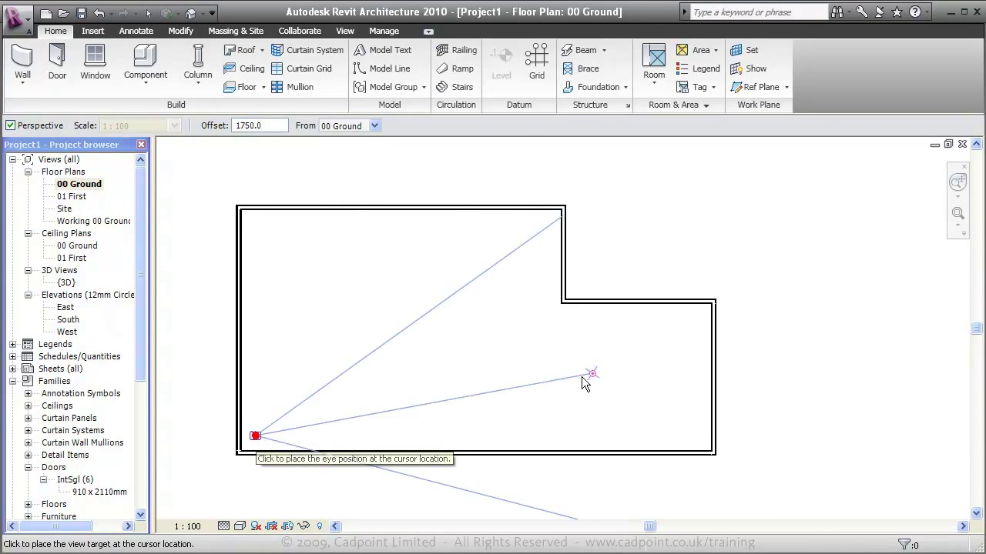
click(713, 233)
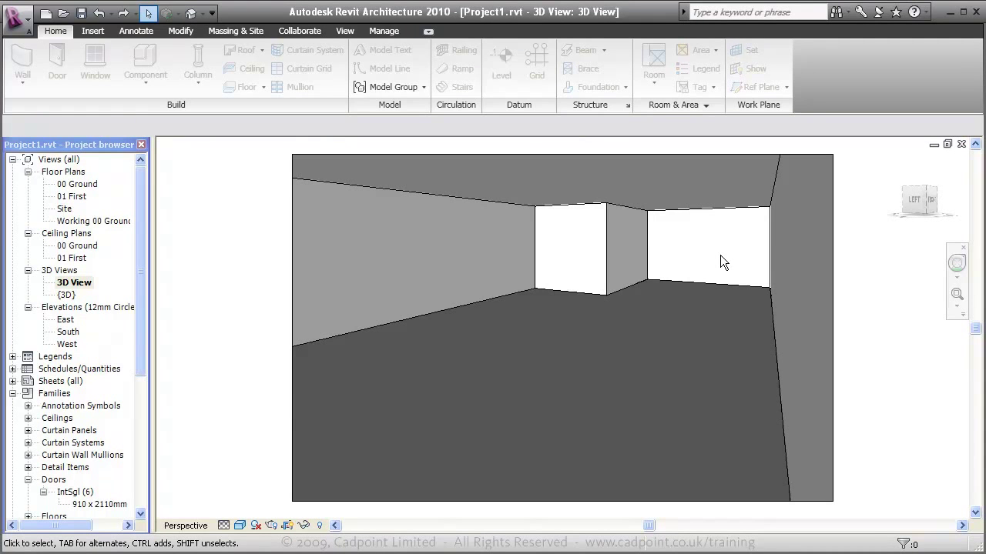
Change the floor type to Stone Floor 225mm Susp Ground
click(773, 345)
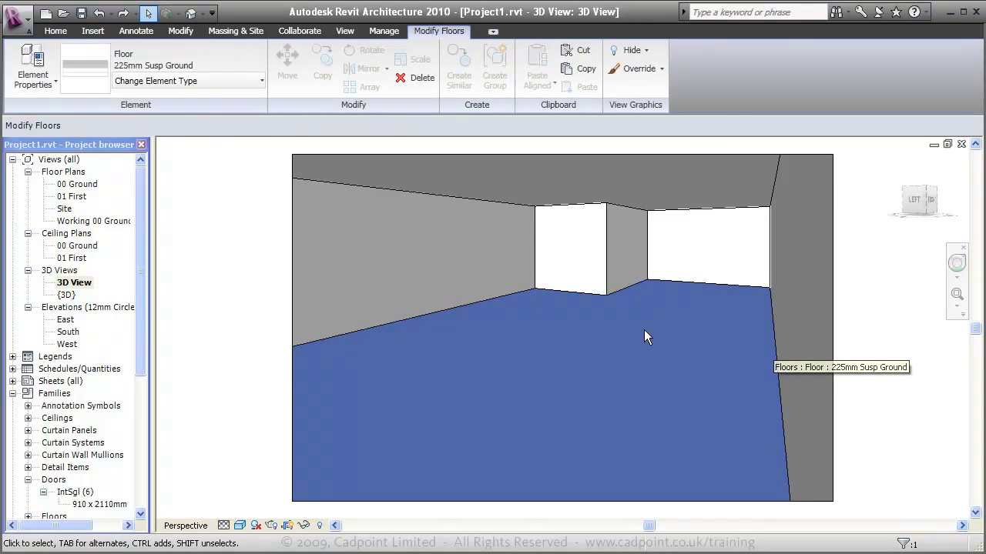
click(219, 82)
mouse_move(211, 145)
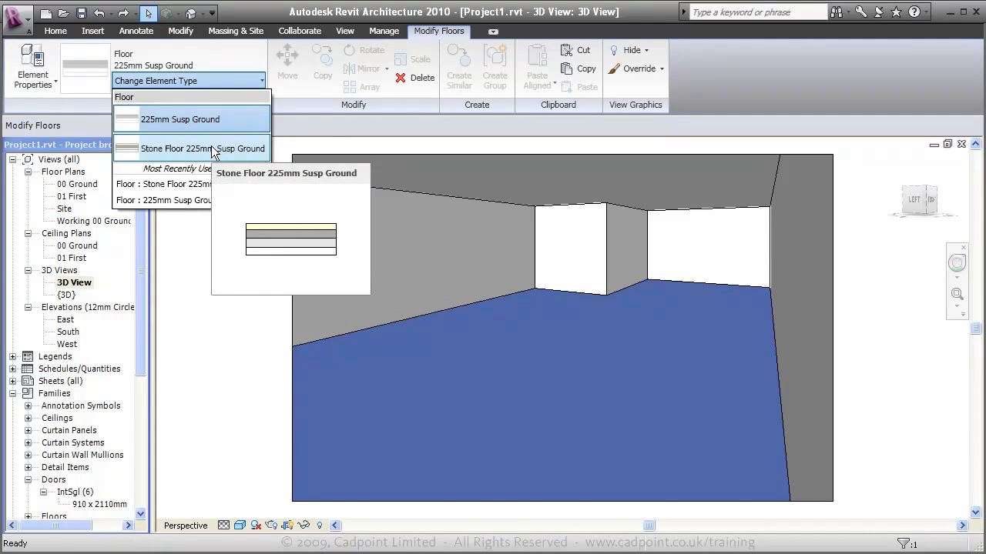
click(211, 146)
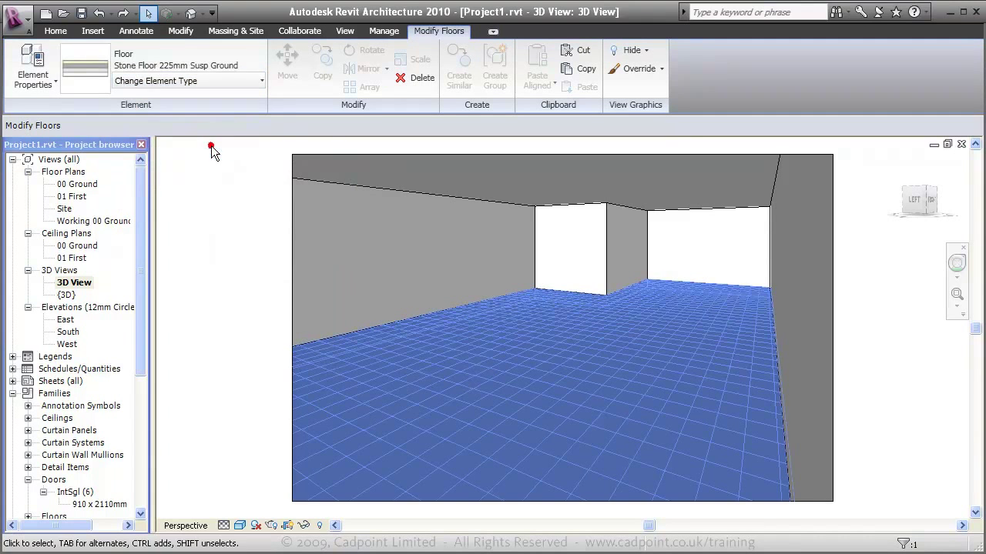
Change the ceiling type to Sallon 600 x 600mm grid
click(696, 204)
click(233, 82)
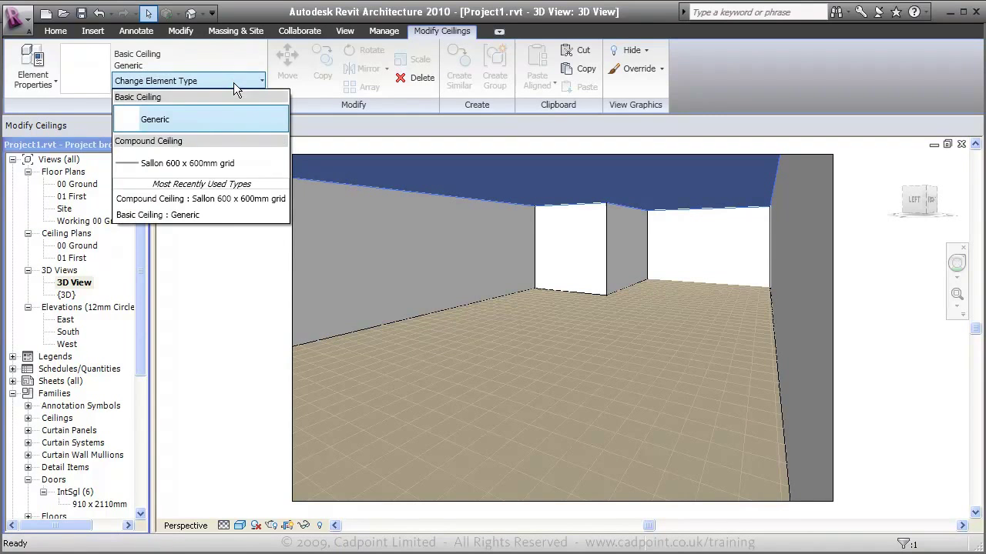
click(250, 163)
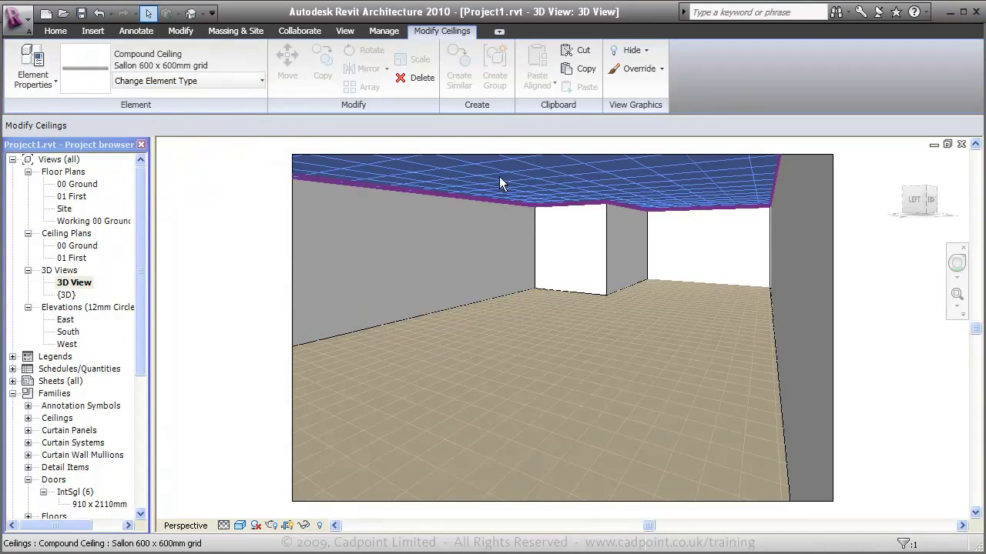
click(879, 325)
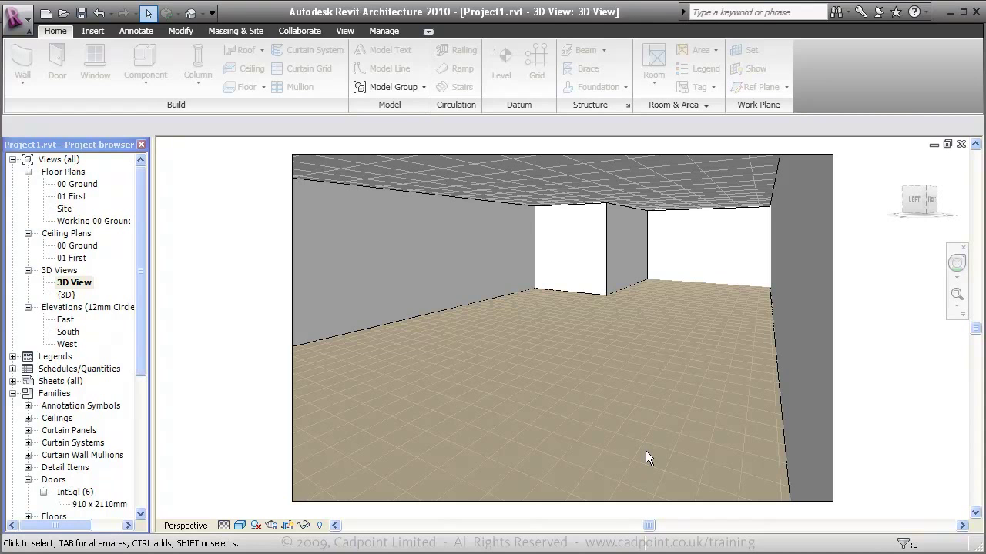
In the 00 Ground ceiling plan, align and lock the ceiling grid to the bottom wall
double_click(75, 247)
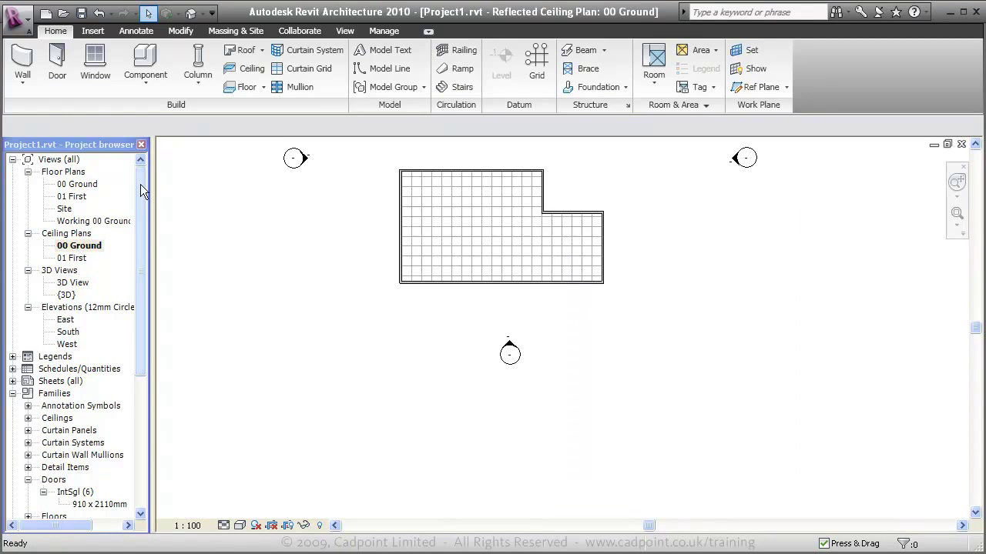
scroll(451, 277, up, 3)
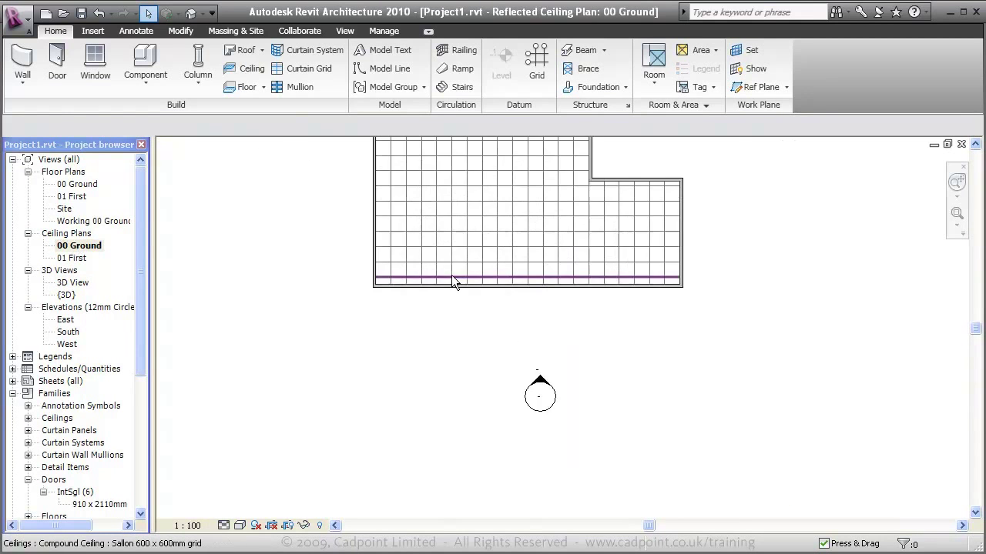
click(182, 31)
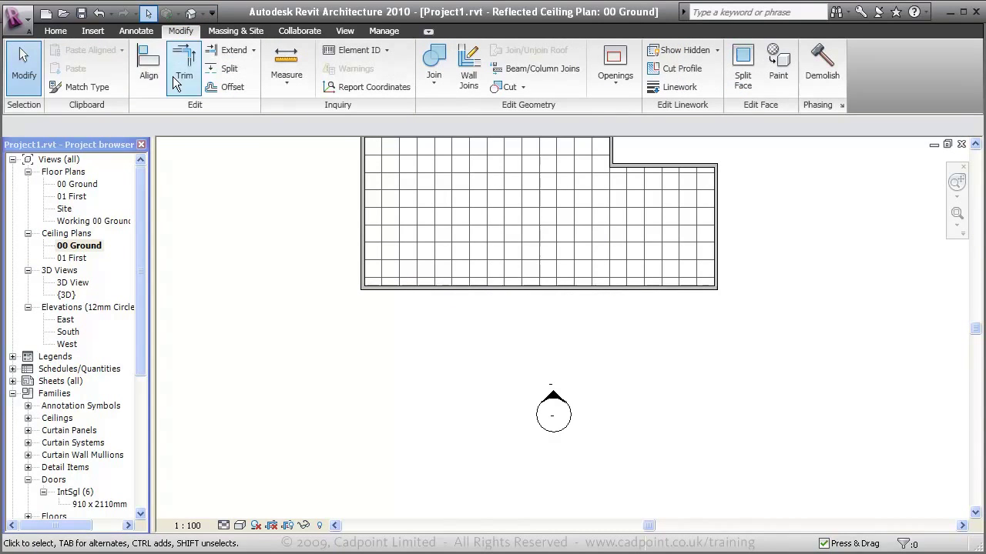
click(149, 73)
scroll(472, 287, up, 3)
scroll(472, 287, up, 2)
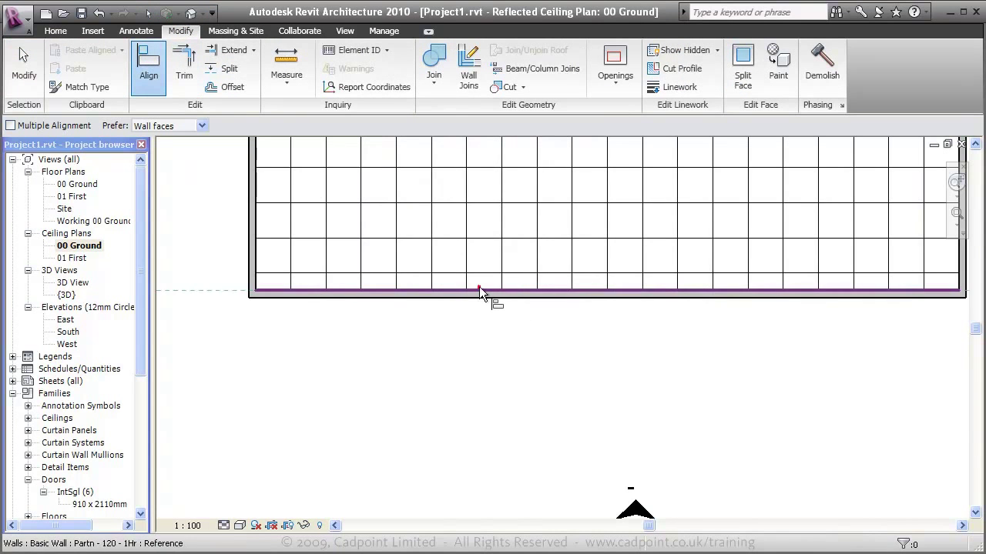
click(479, 287)
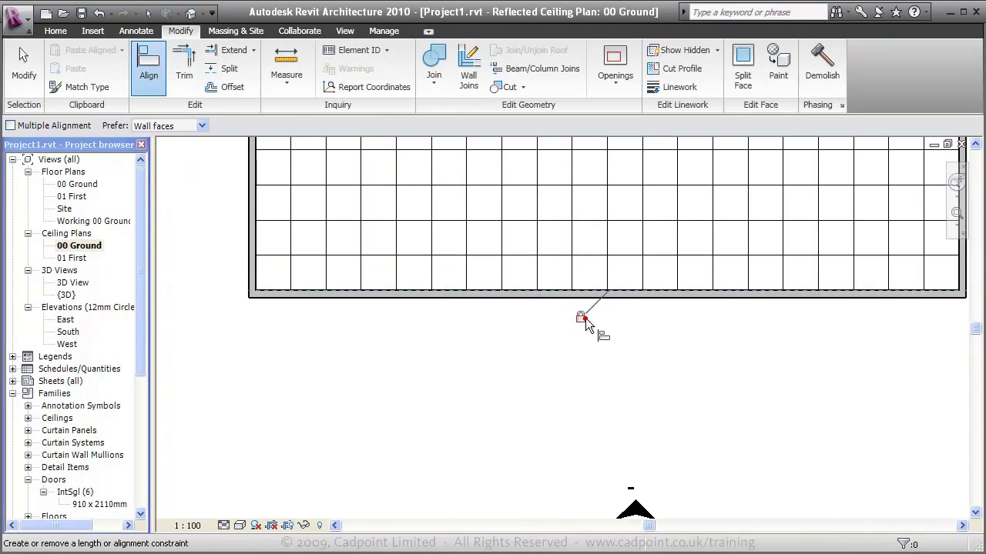
click(582, 319)
Align a ceiling grid line to the left wall
scroll(651, 376, down, 2)
scroll(356, 240, up, 1)
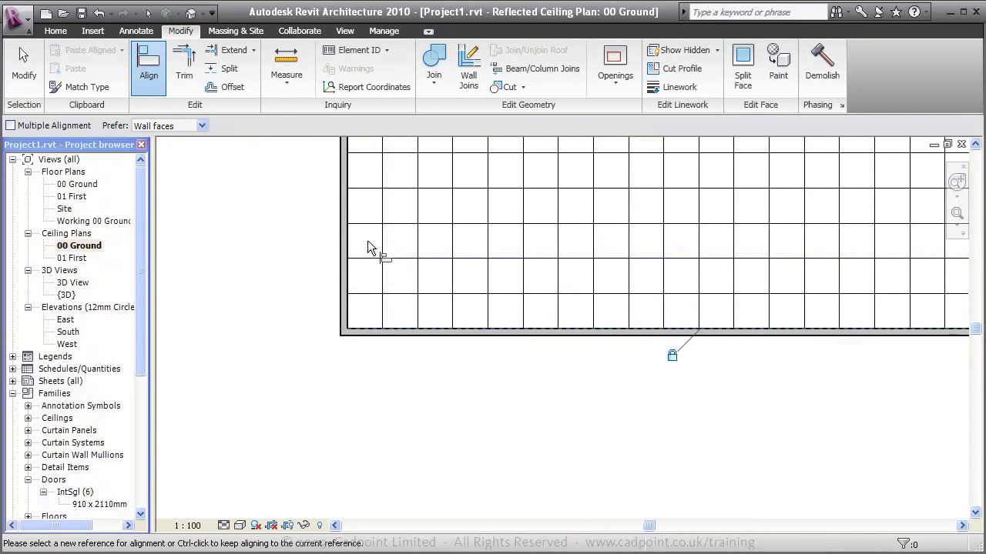
click(351, 238)
click(383, 248)
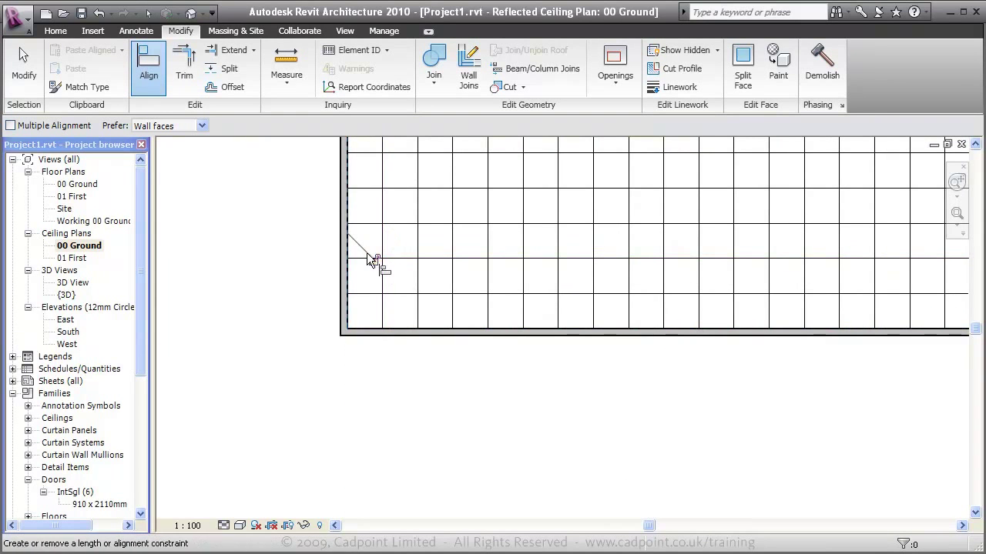
scroll(395, 390, down, 1)
scroll(394, 389, down, 2)
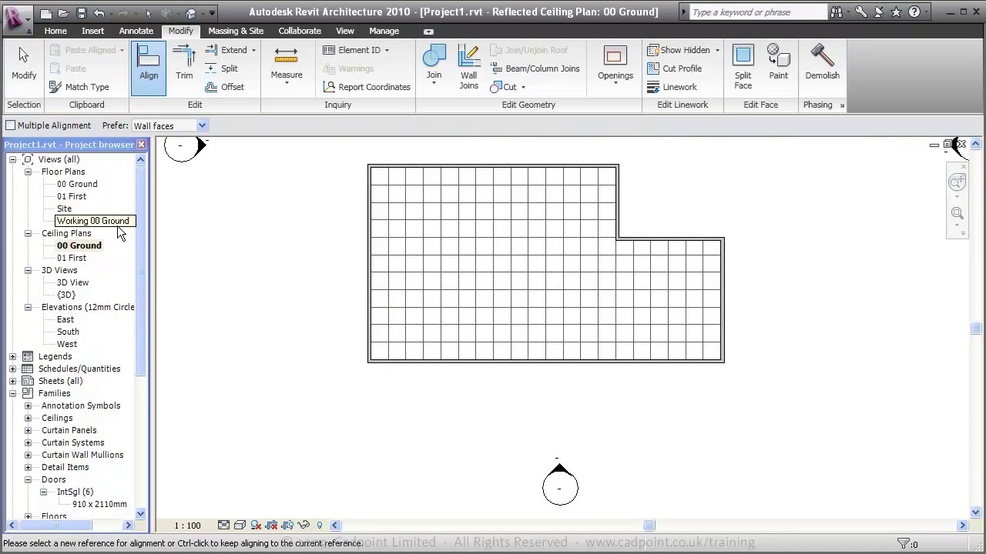
Place two doors side by side in the short inner-corner wall on 00 Ground
double_click(77, 184)
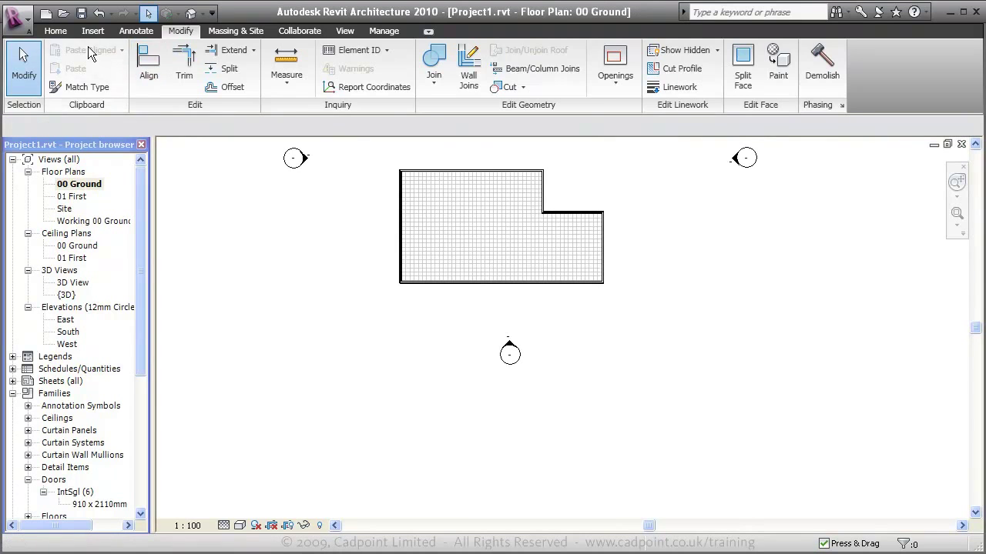
click(55, 31)
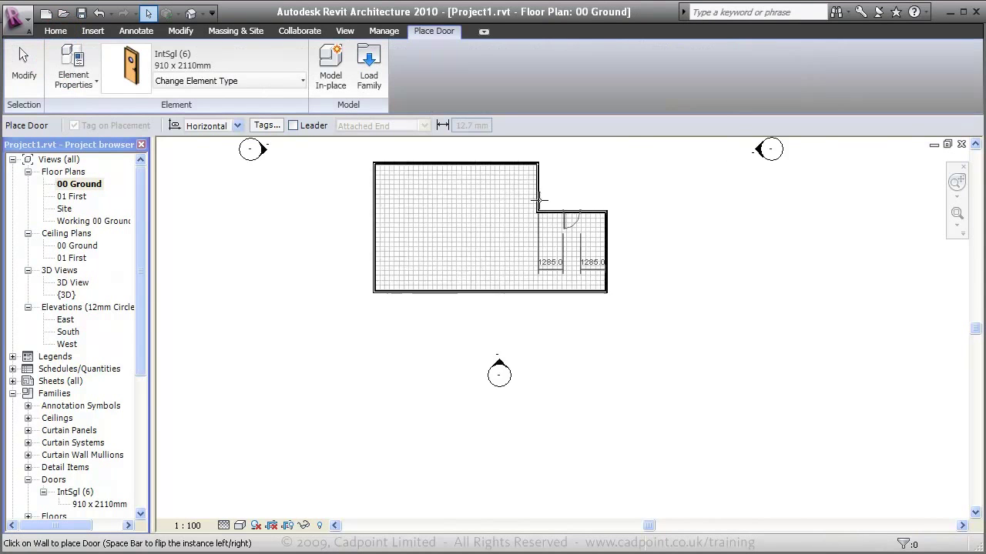
scroll(542, 200, up, 5)
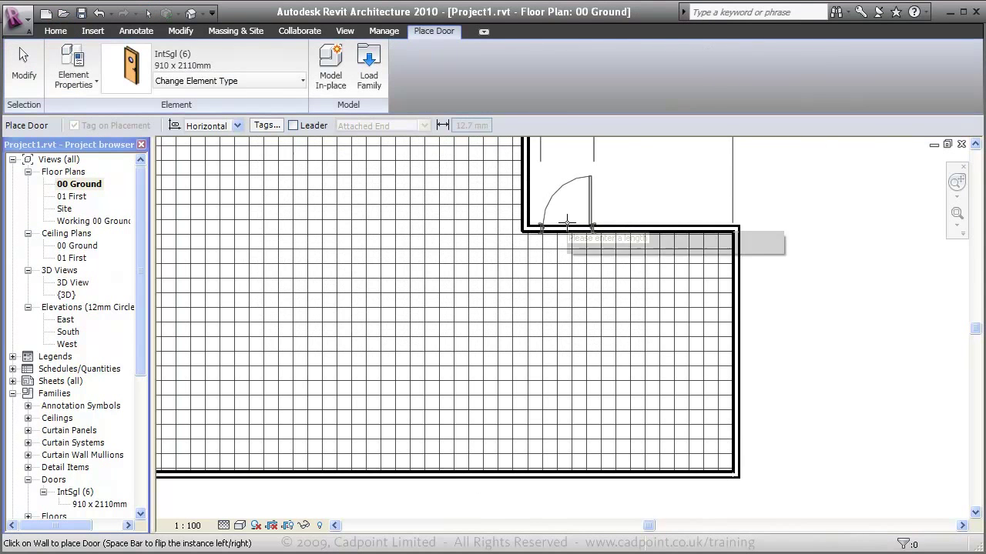
click(566, 226)
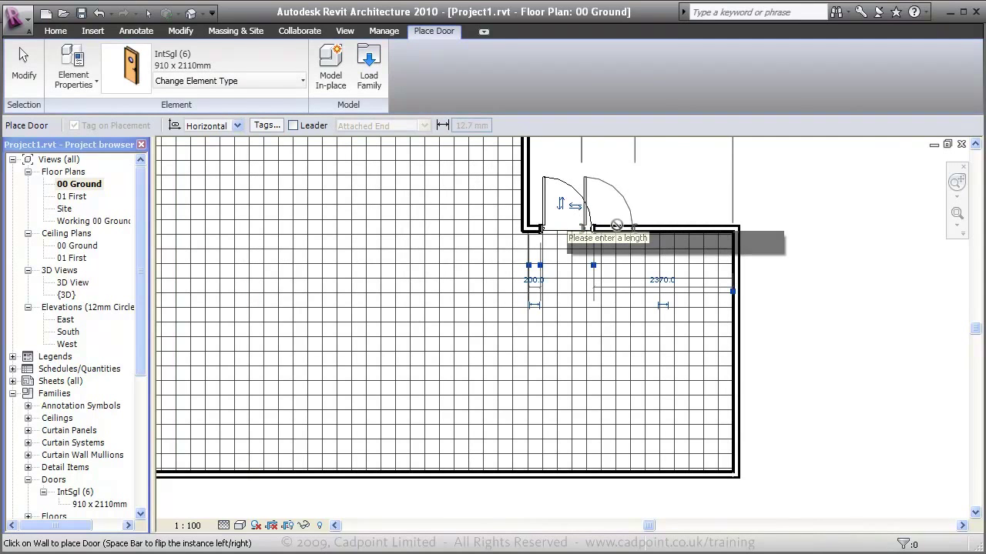
click(656, 227)
key(Escape)
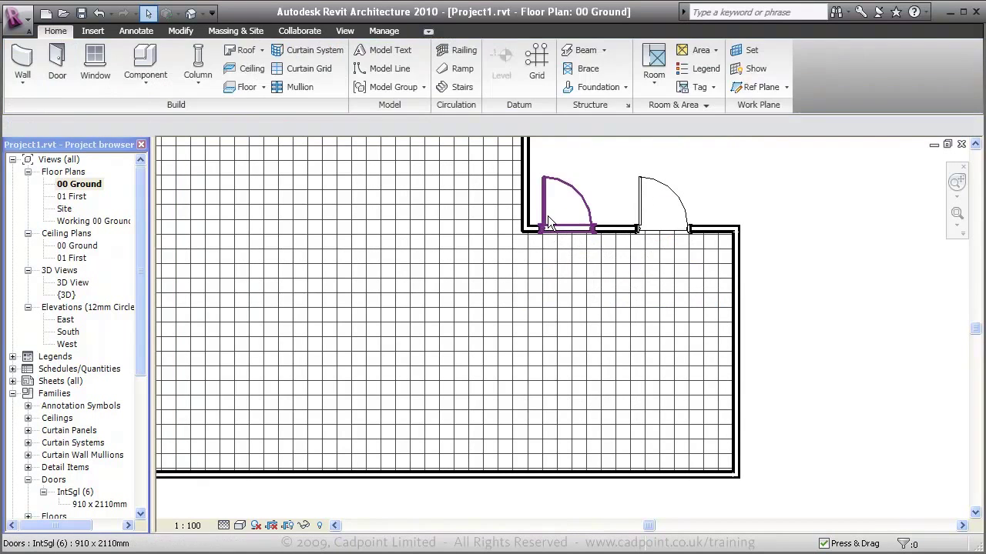
Set the door spacings to 300 and 750, then zoom to fit the plan
click(570, 204)
click(532, 279)
text(3)
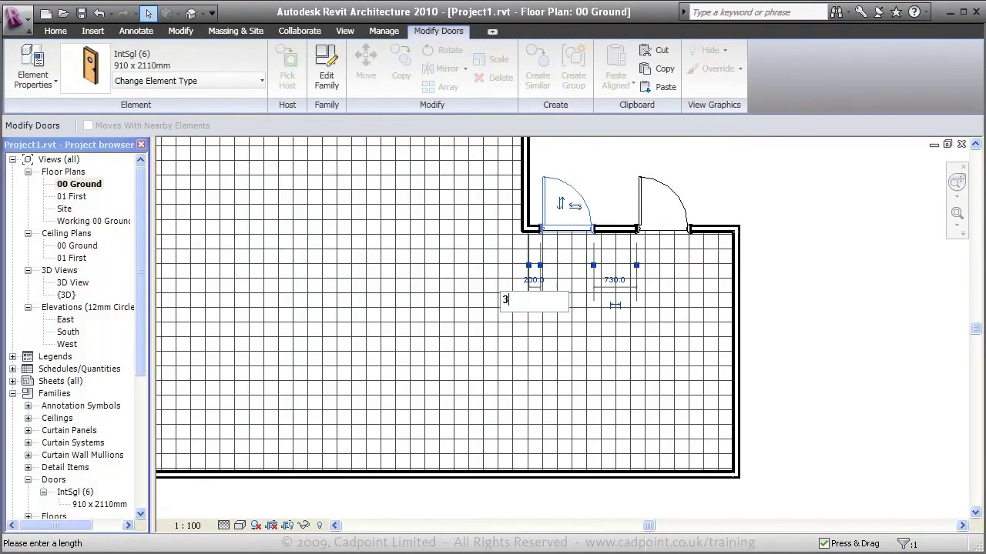
text(00)
key(Return)
click(662, 193)
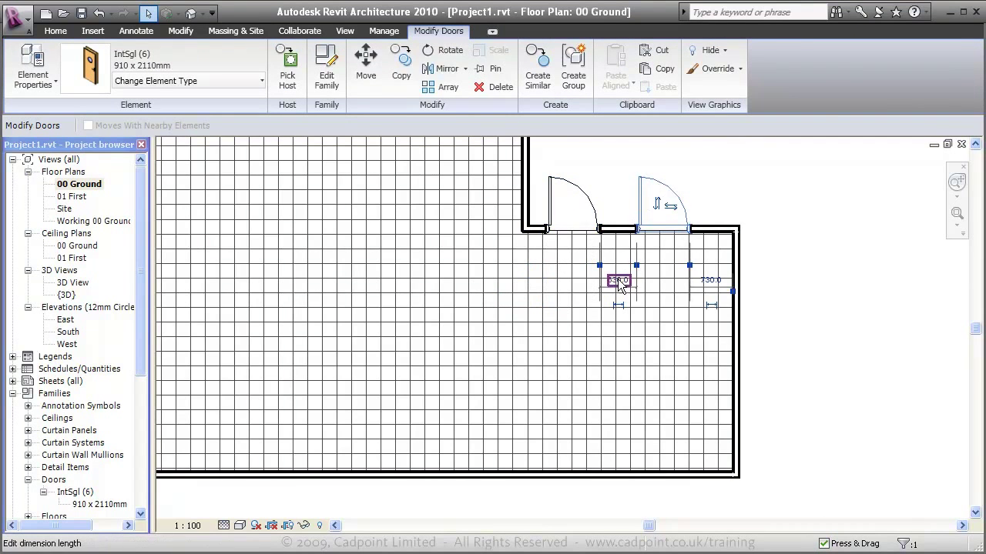
click(616, 279)
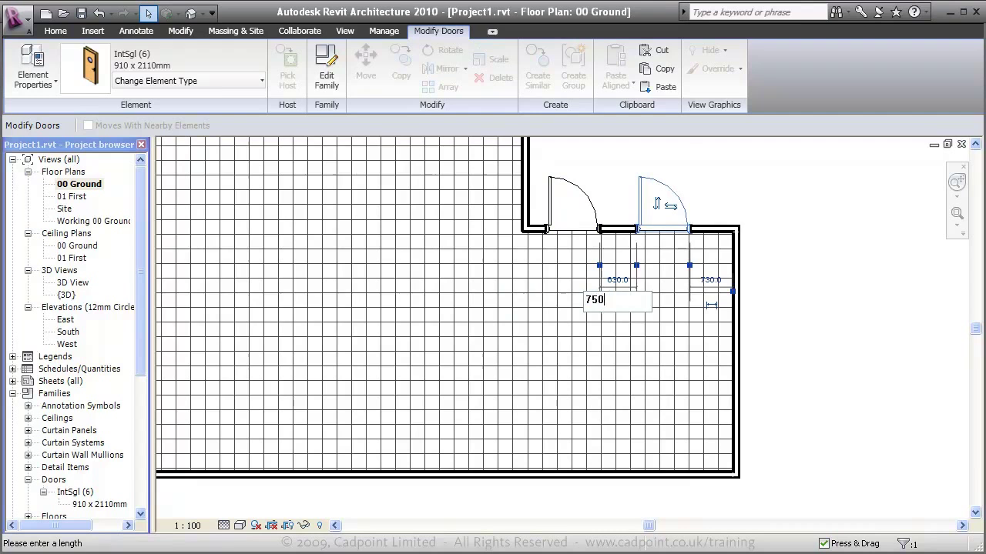
key(Return)
click(836, 345)
key(z)
key(f)
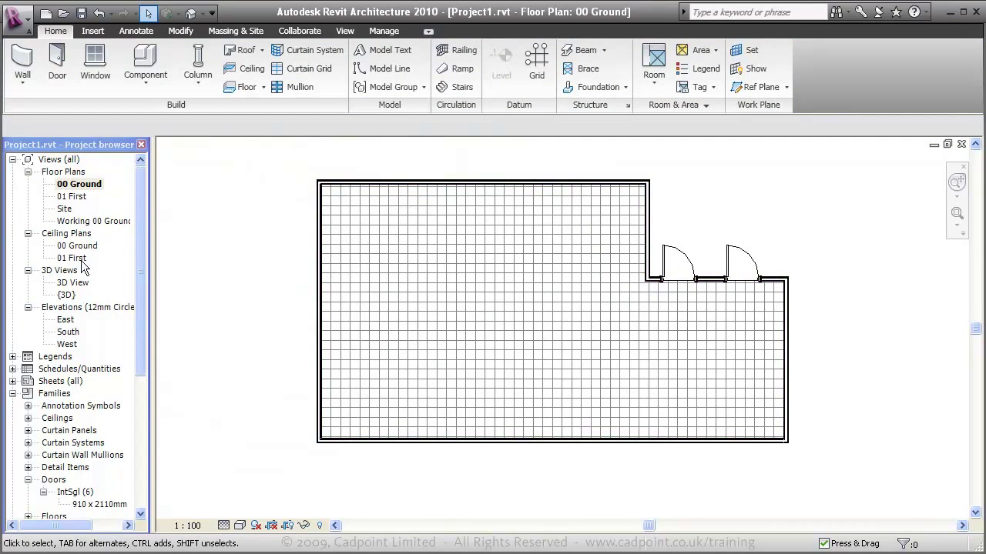
Open the 3D View perspective to see the two new doors
double_click(74, 283)
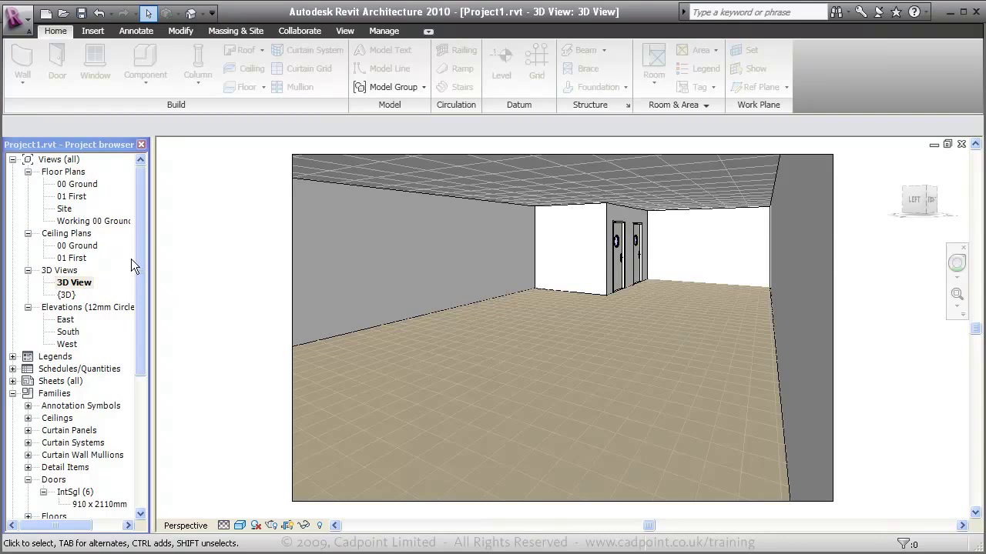
Place an M_Downlight 152mm Incandescent - 277V in the bottom-left tile of the 00 Ground ceiling plan
double_click(91, 245)
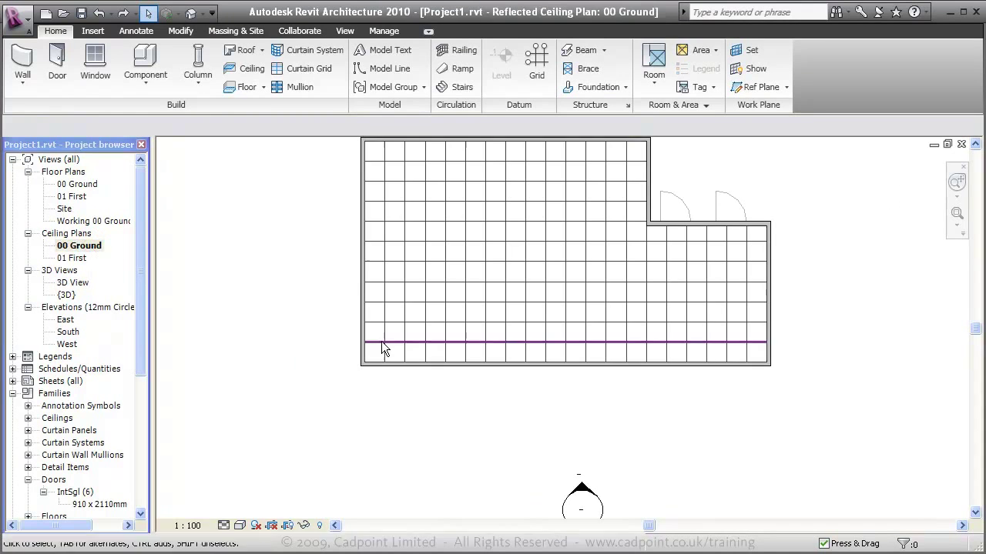
scroll(400, 358, up, 4)
click(164, 71)
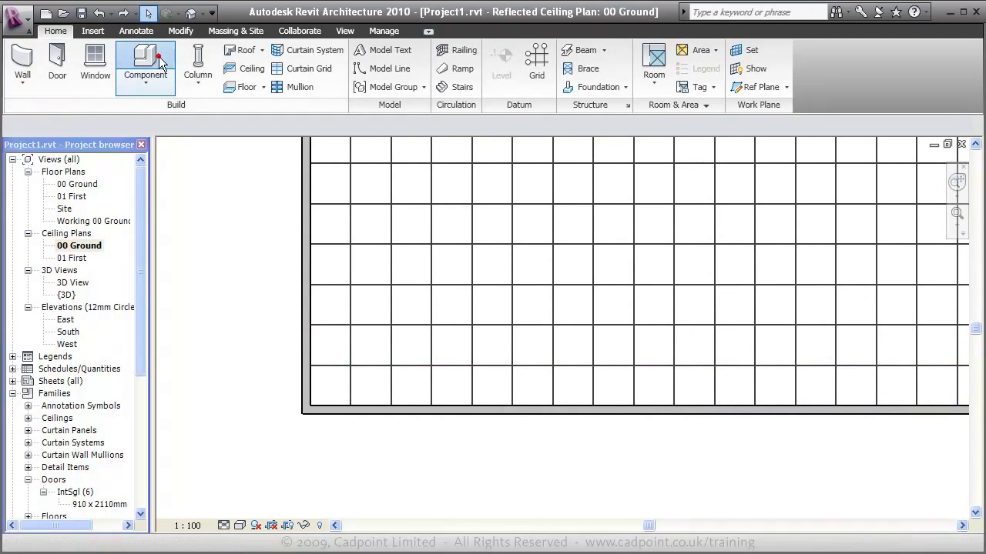
click(213, 81)
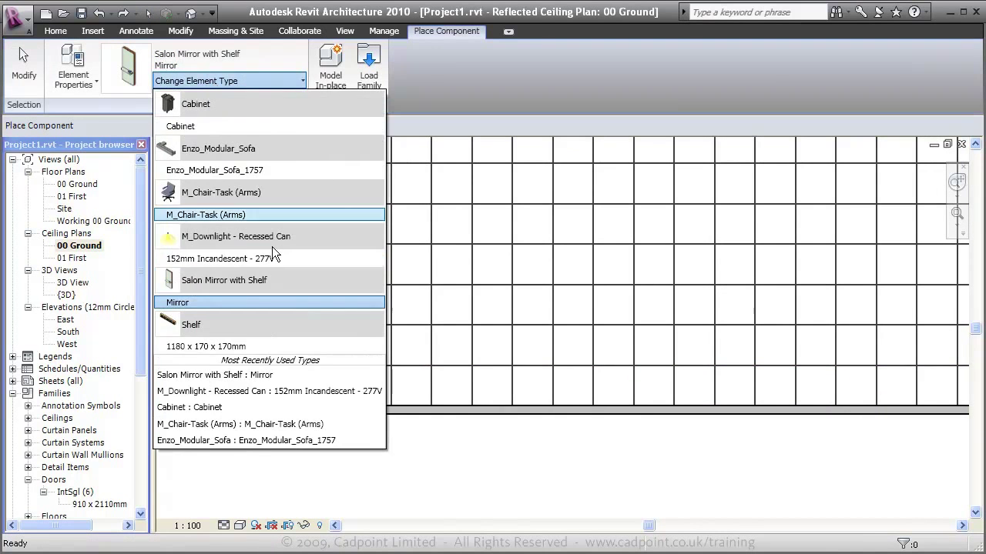
click(247, 258)
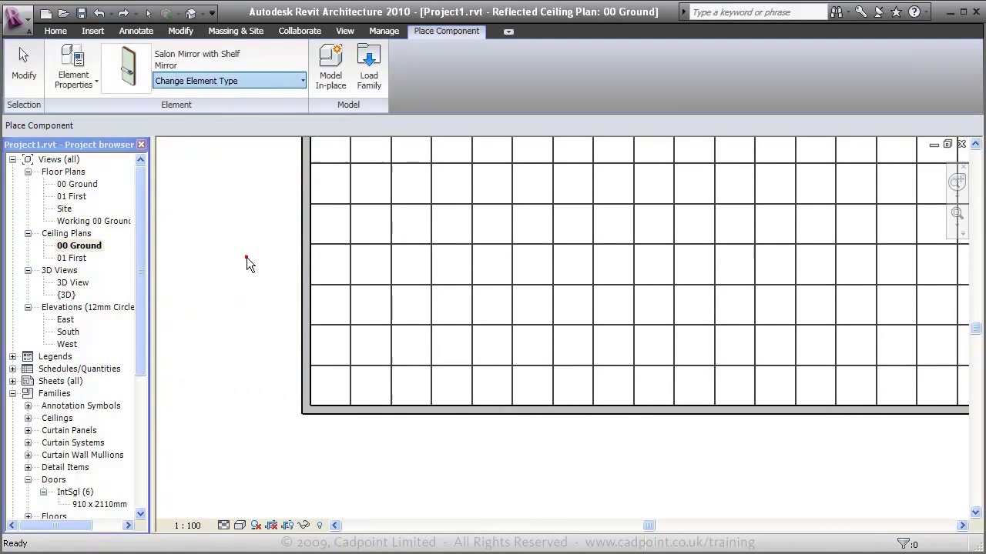
click(369, 385)
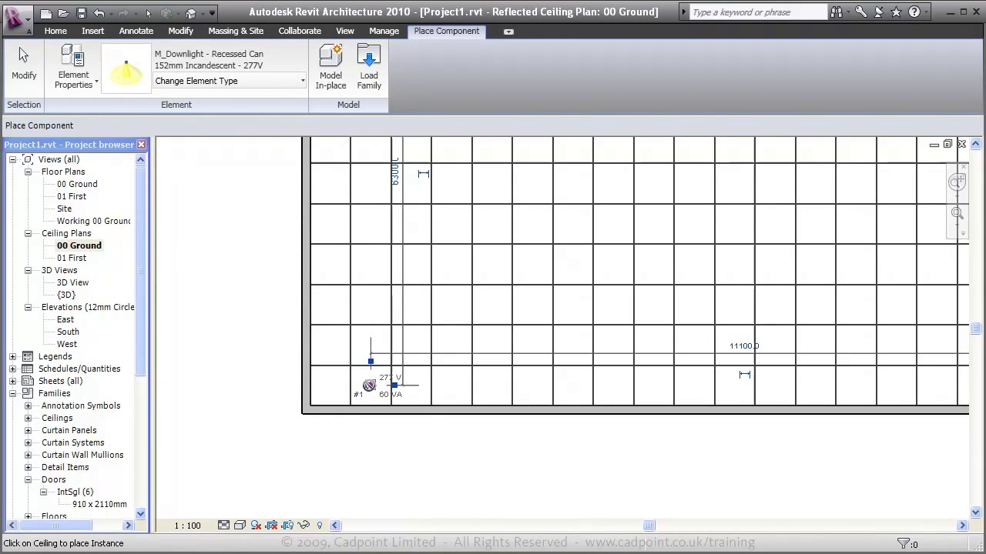
key(Escape)
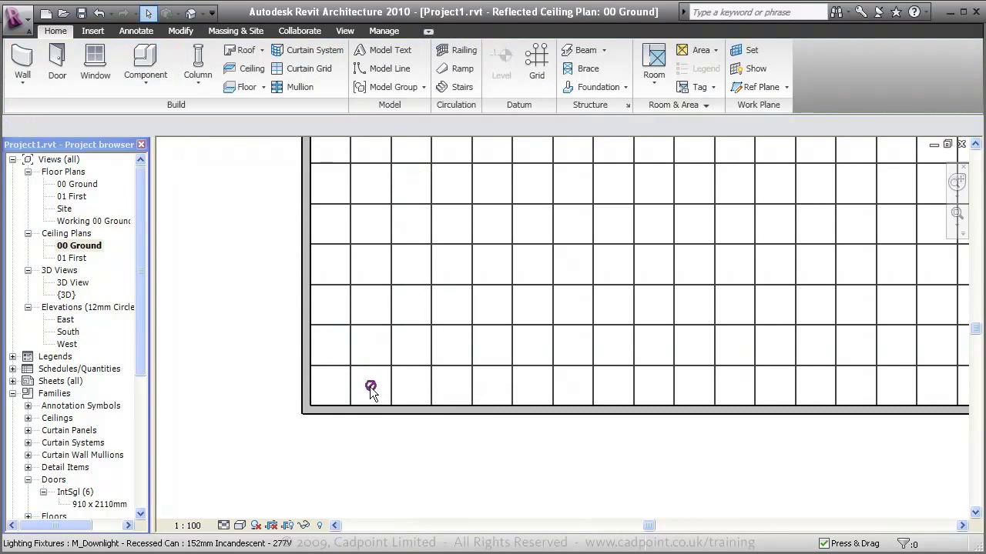
Array the downlight into 10 ungrouped copies spaced 1200 along the bottom edge
click(370, 387)
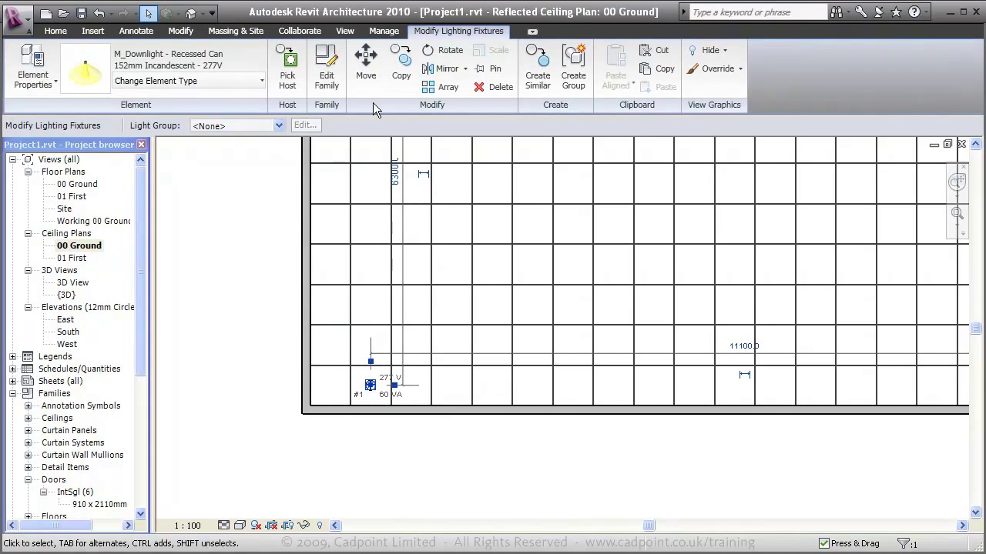
click(448, 88)
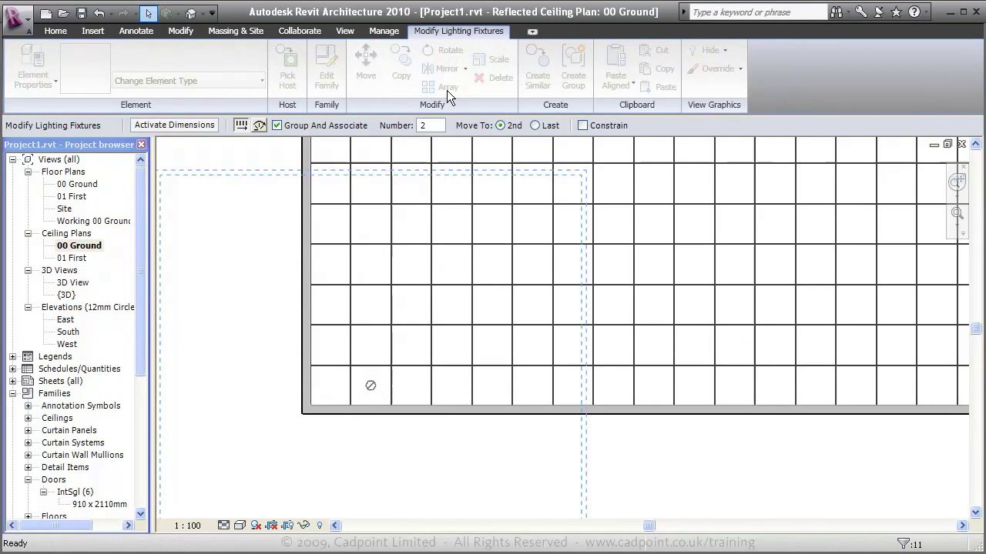
click(277, 126)
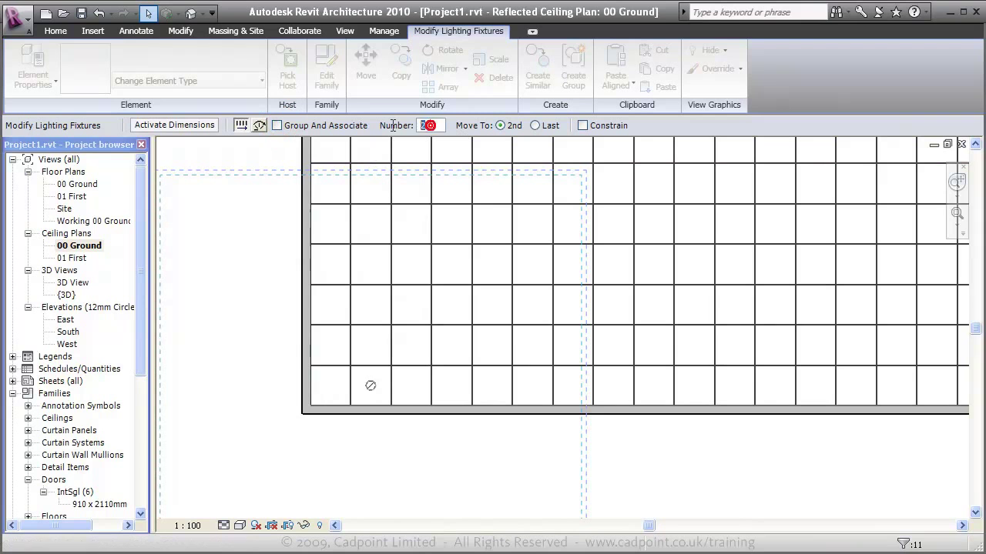
text(10)
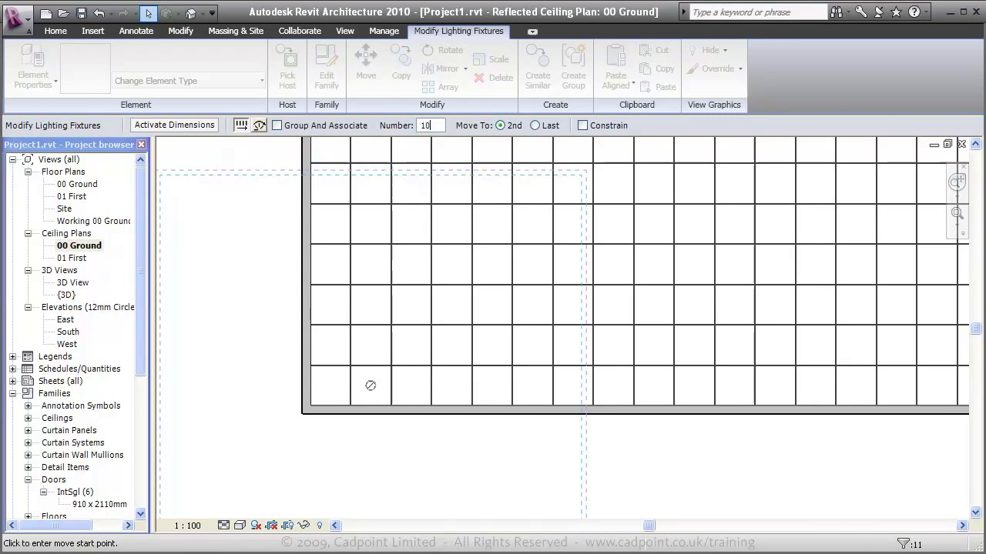
click(331, 467)
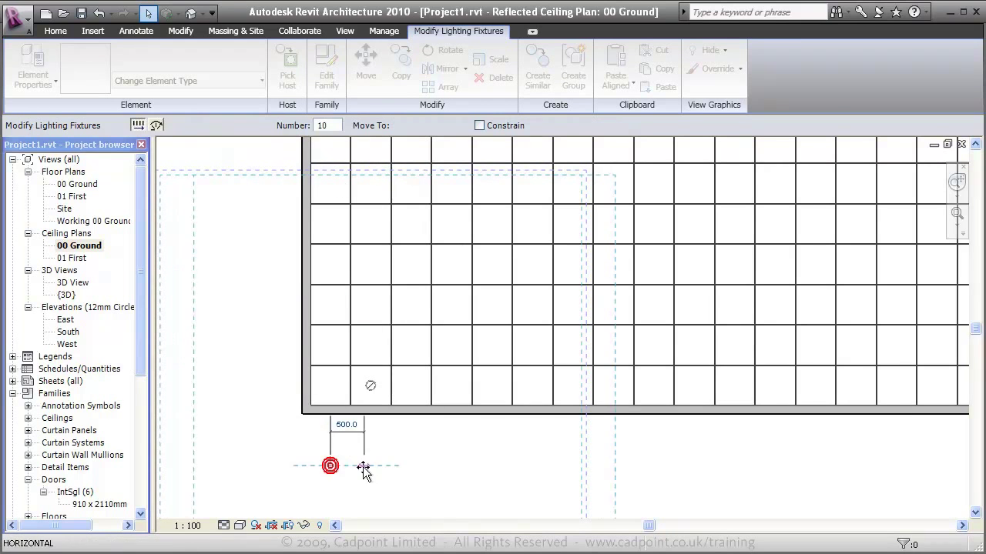
text(1200)
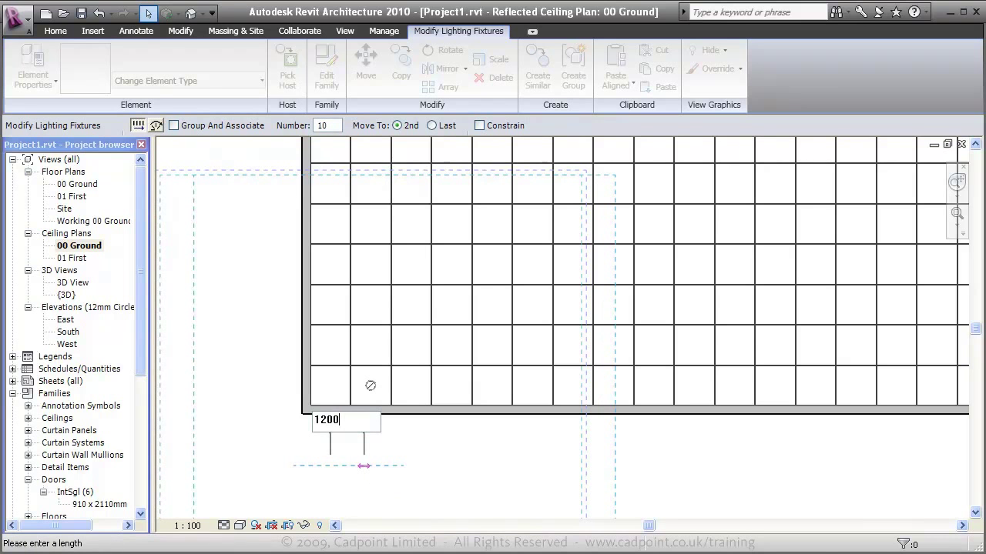
key(Return)
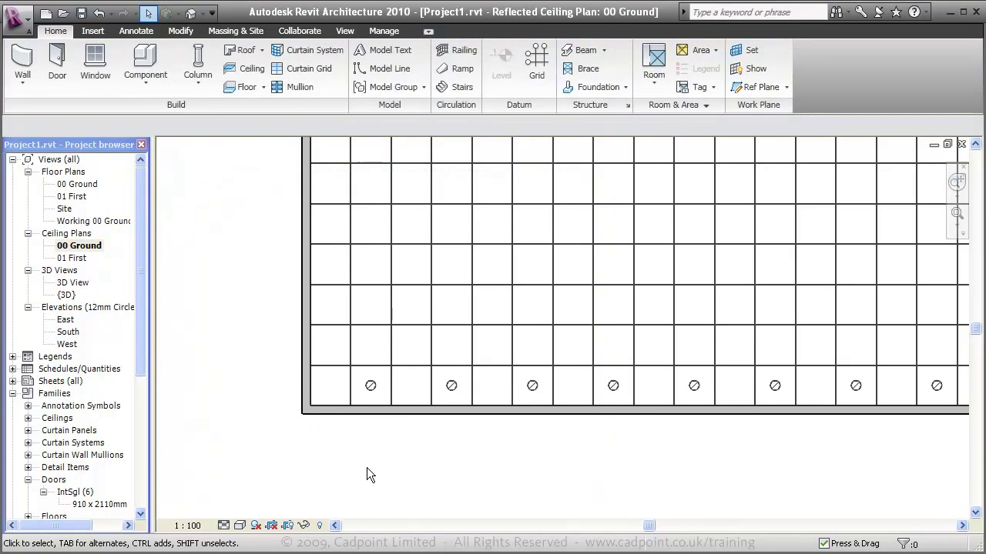
scroll(340, 439, down, 5)
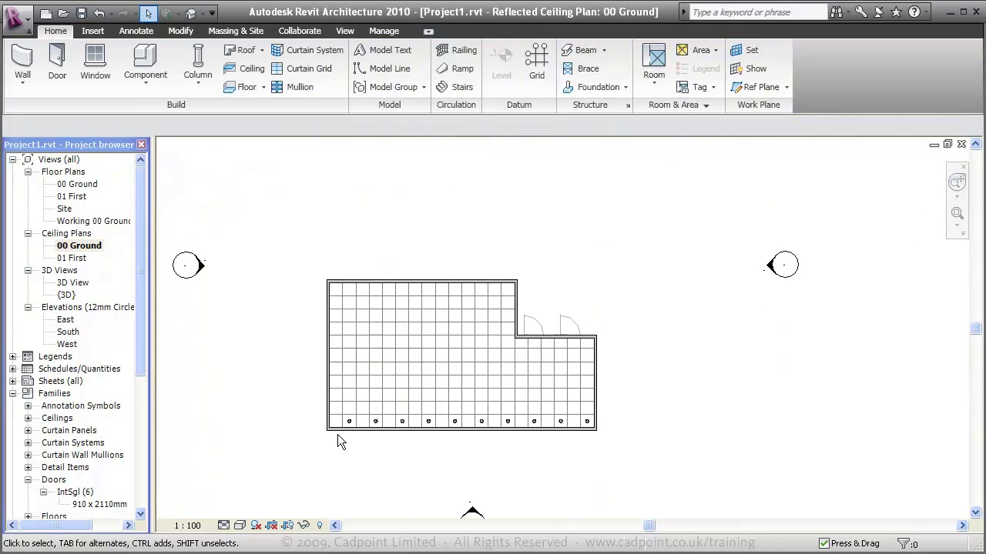
Select the bottom row of downlights and start an array with count 6
drag(301, 398, 514, 454)
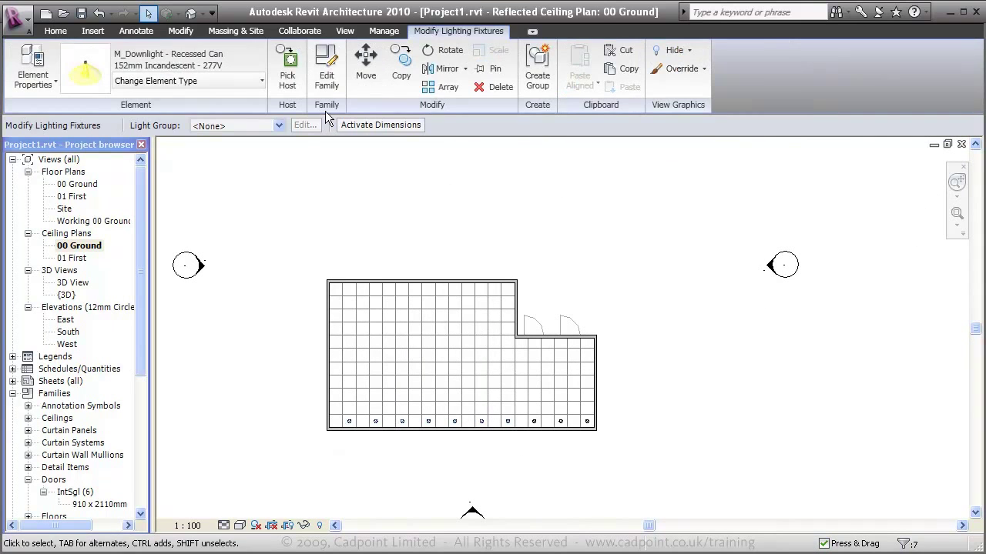
click(441, 87)
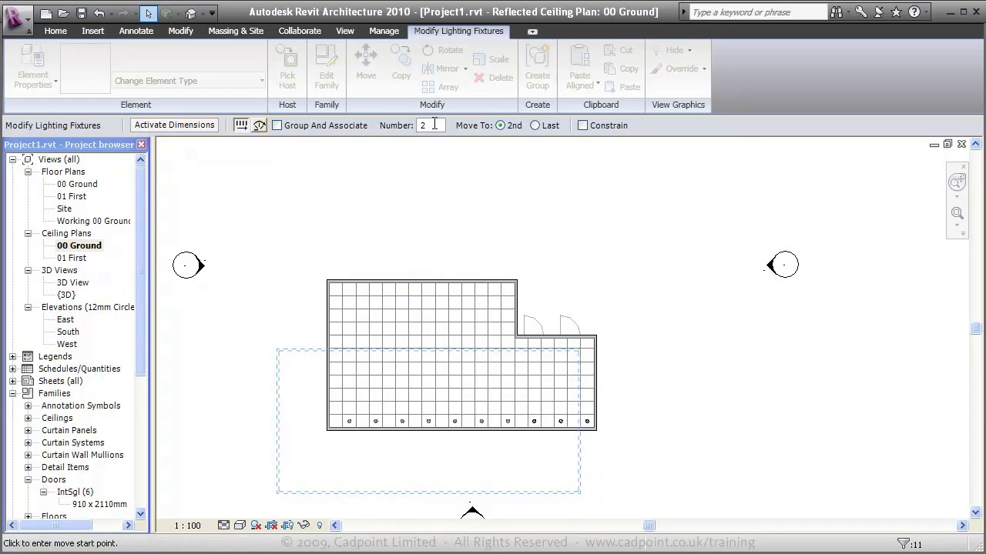
text(6)
click(266, 297)
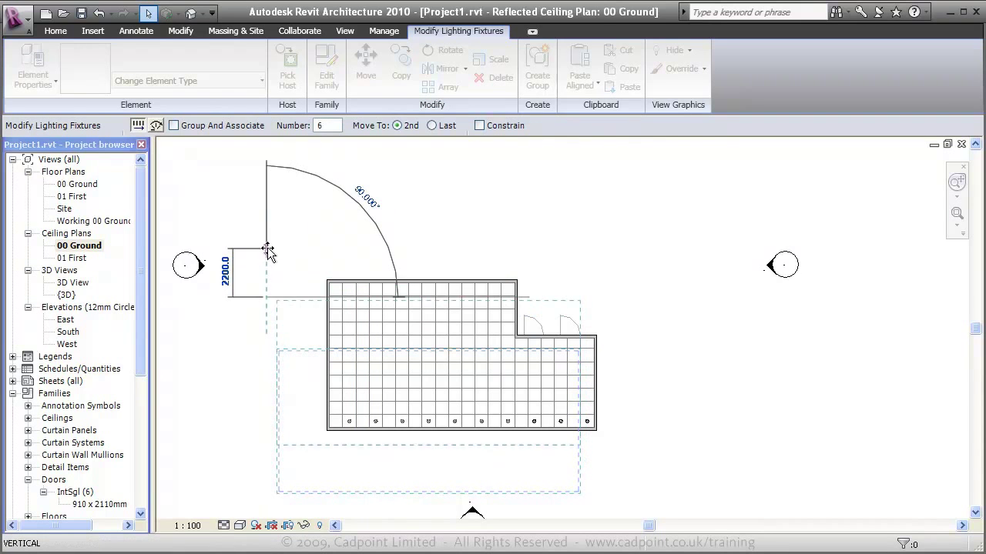
text(1)
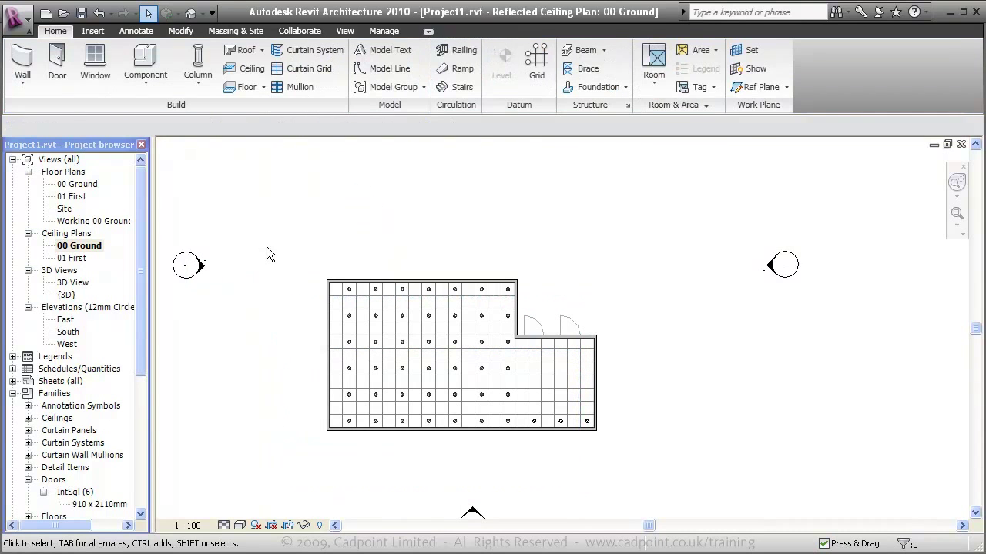
Array three bottom-right downlights upward into four rows at 1200 spacing
click(533, 421)
ctrl+click(560, 421)
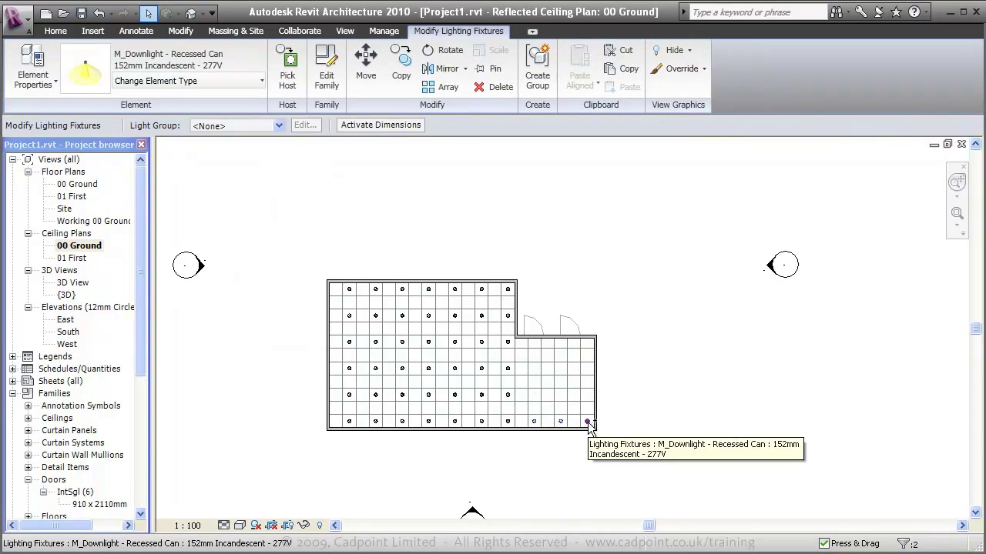
ctrl+click(587, 423)
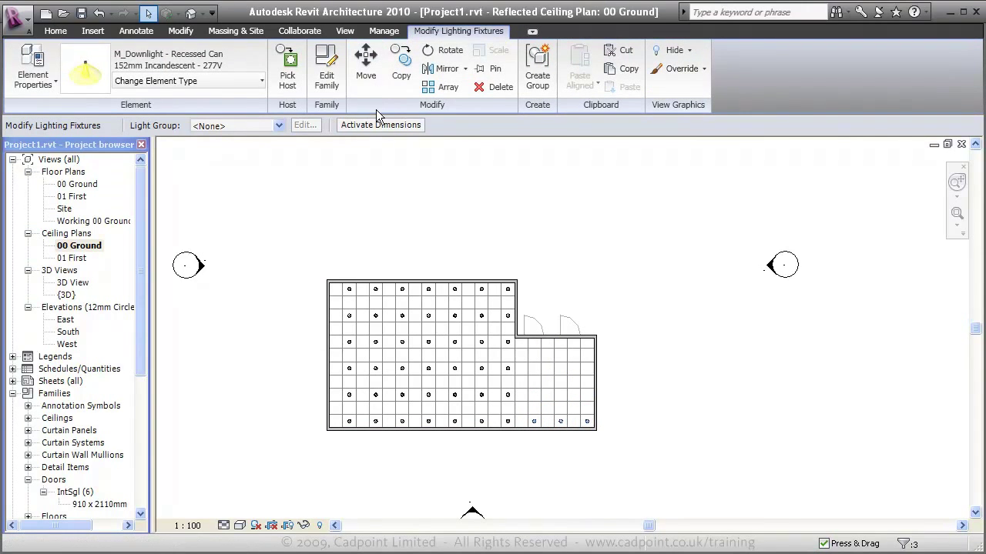
click(438, 87)
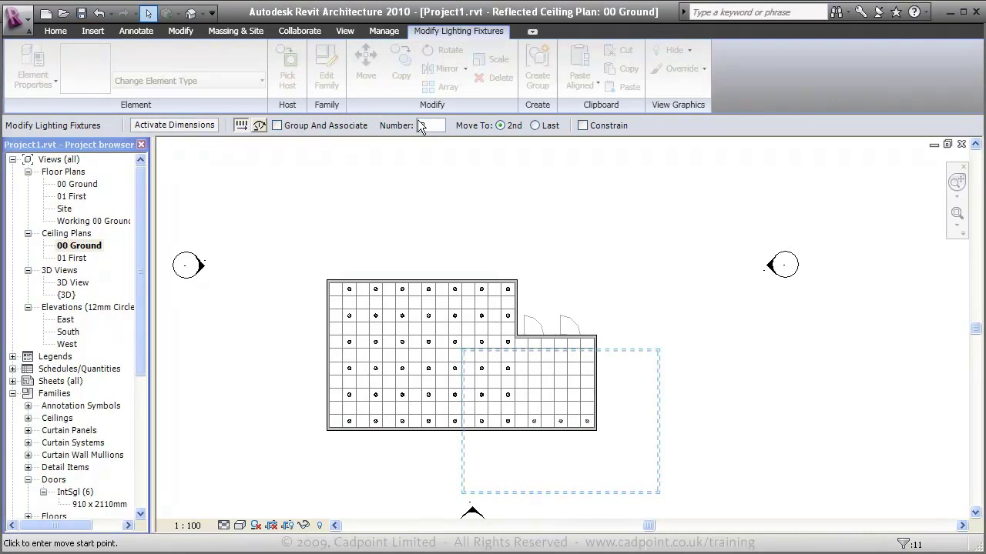
text(4)
click(714, 422)
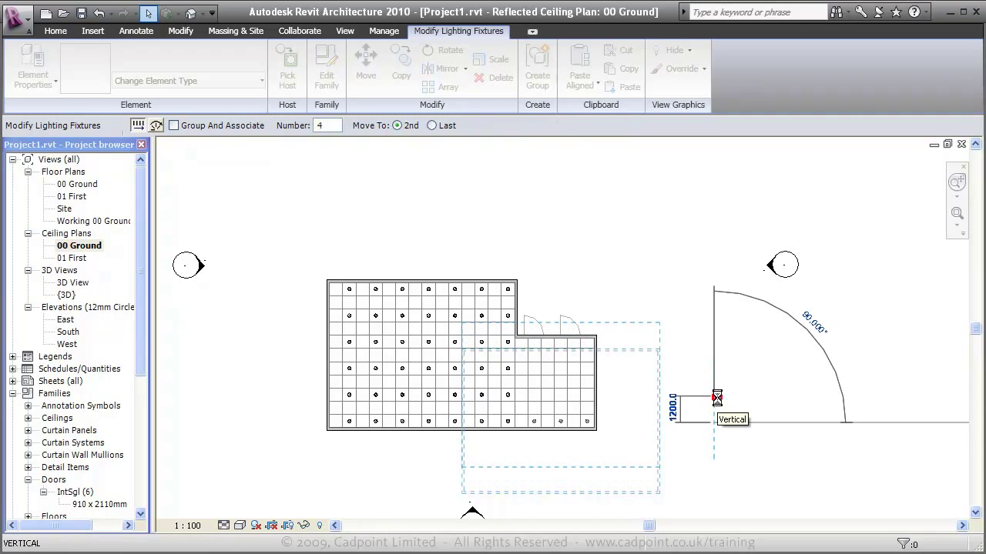
click(705, 392)
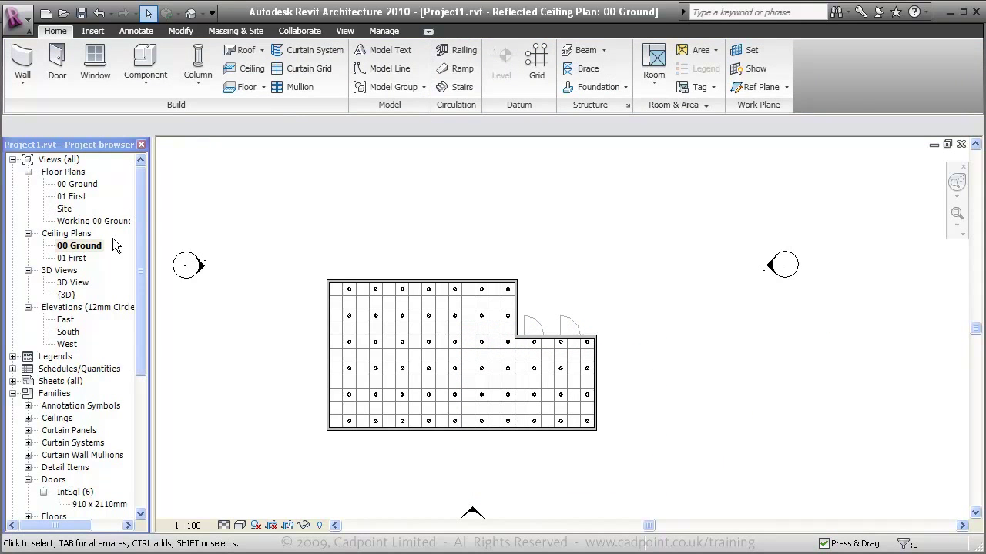
Check the downlit ceiling in the 3D View, then reopen the 00 Ground floor plan
double_click(74, 284)
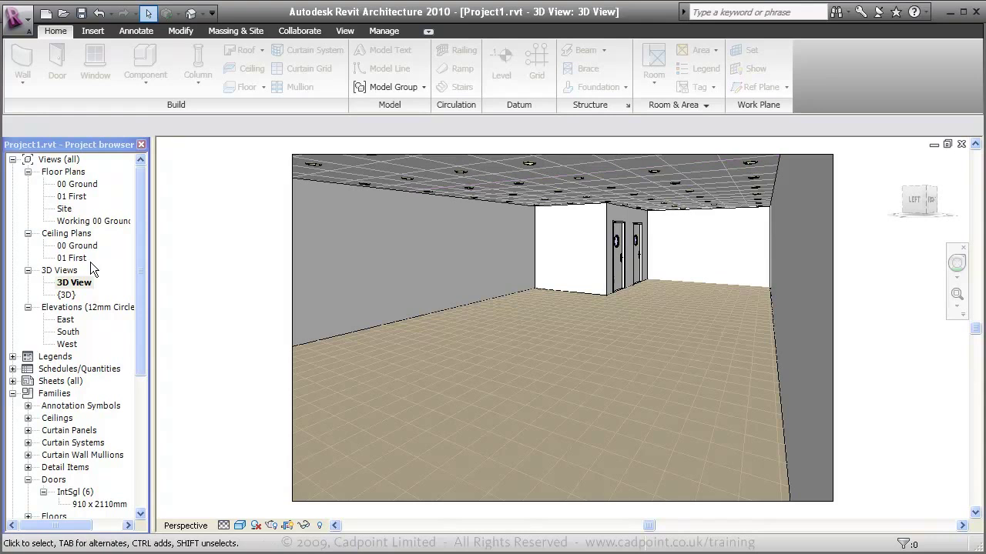
click(79, 185)
double_click(80, 186)
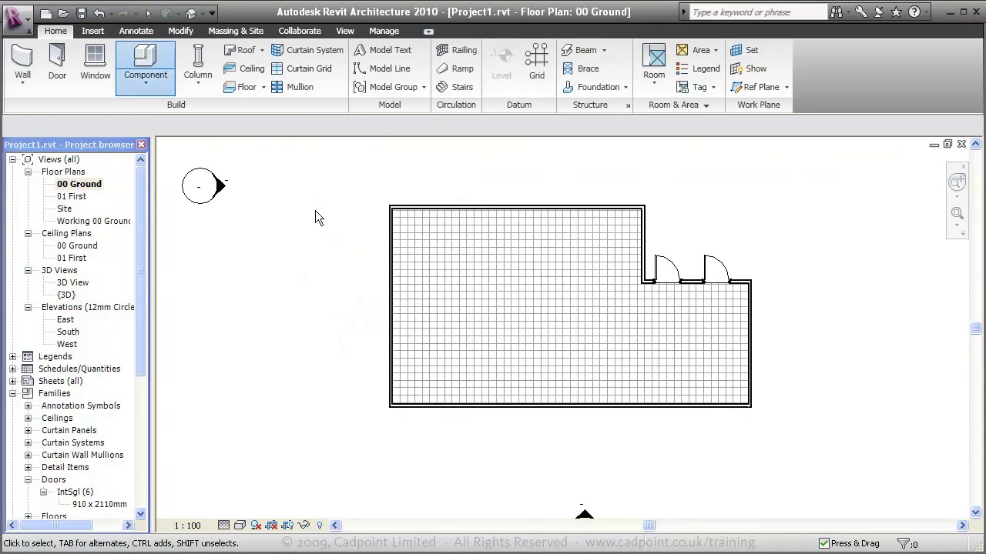
Place a Salon Mirror with Shelf on the top wall
click(151, 66)
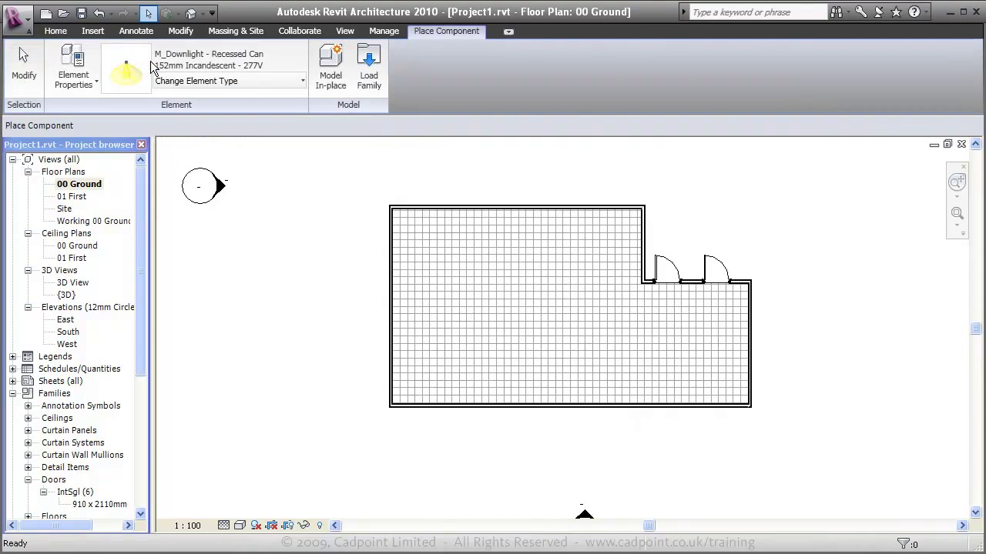
click(277, 80)
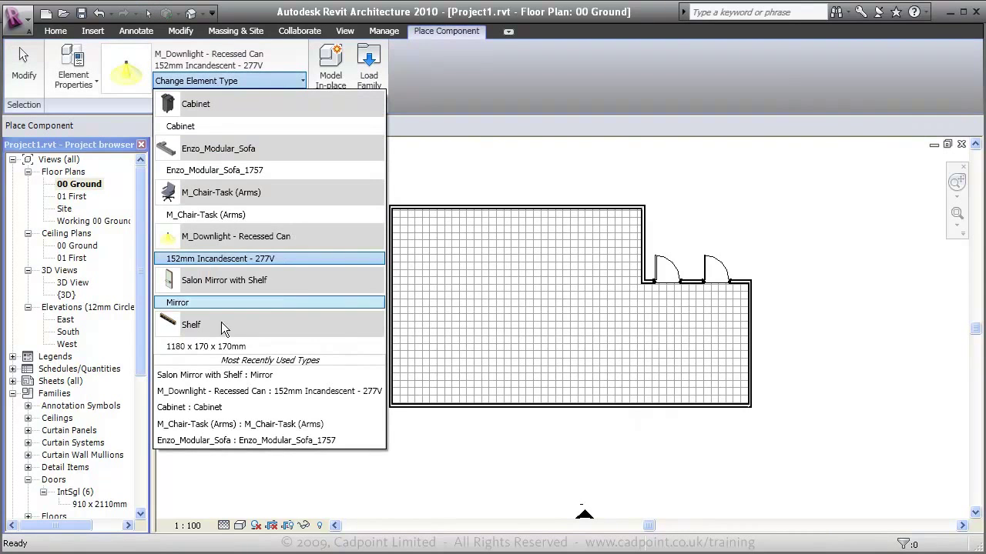
click(200, 303)
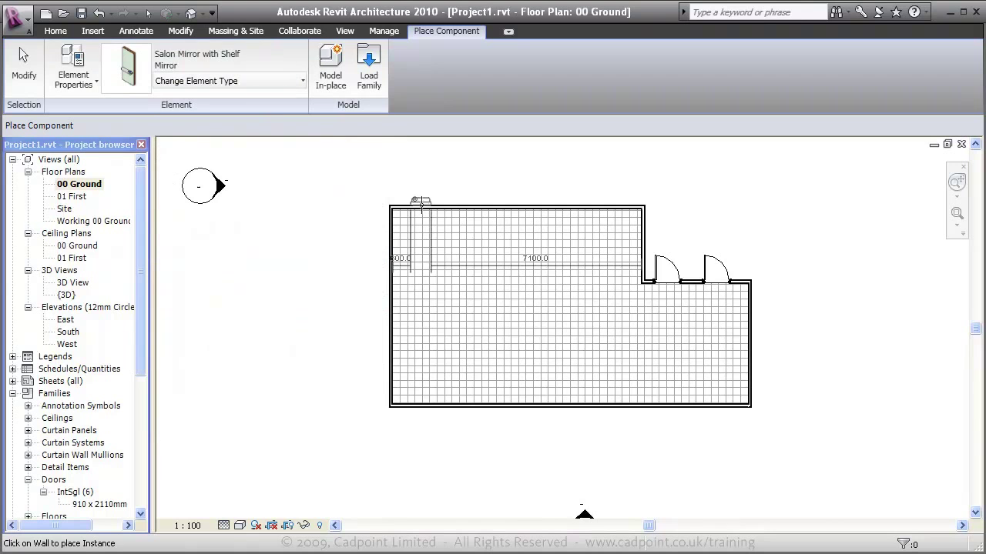
scroll(423, 204, up, 5)
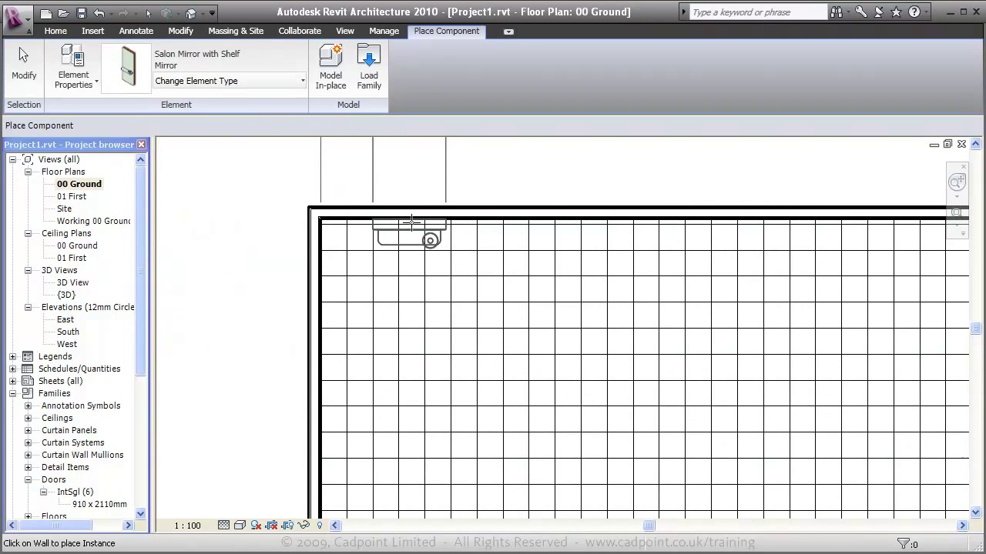
click(412, 224)
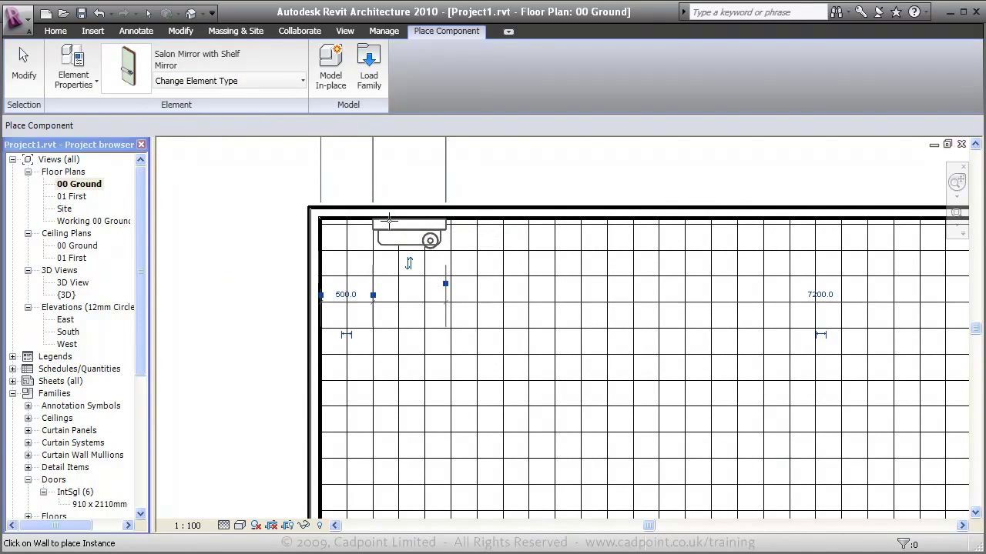
Place an M_Chair-Task (Arms) below the mirror and a Cabinet below the chair
click(289, 81)
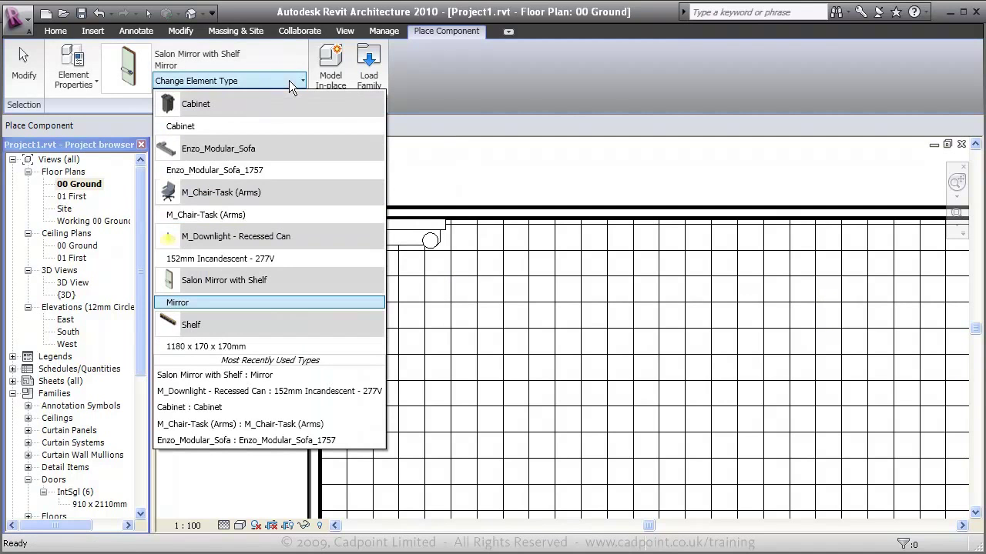
click(229, 215)
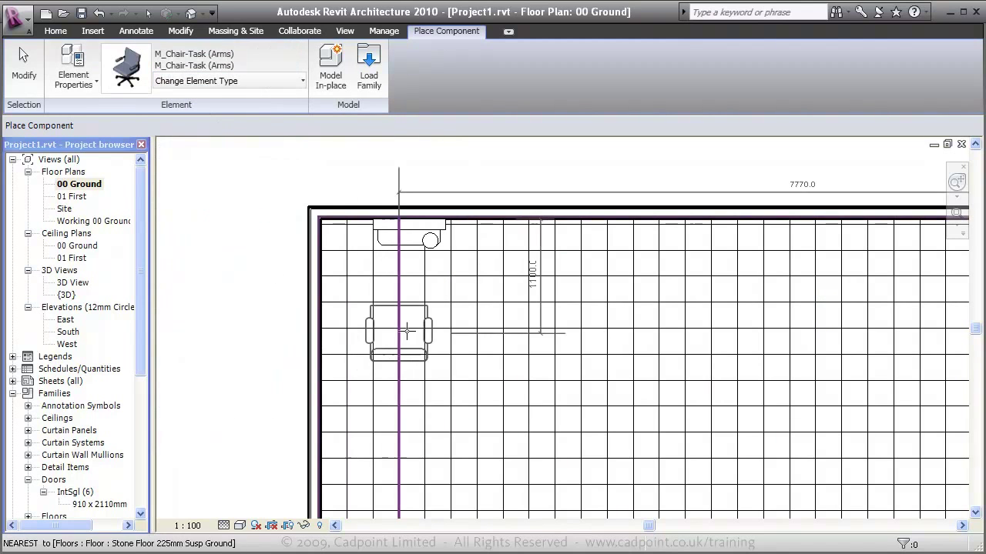
click(412, 313)
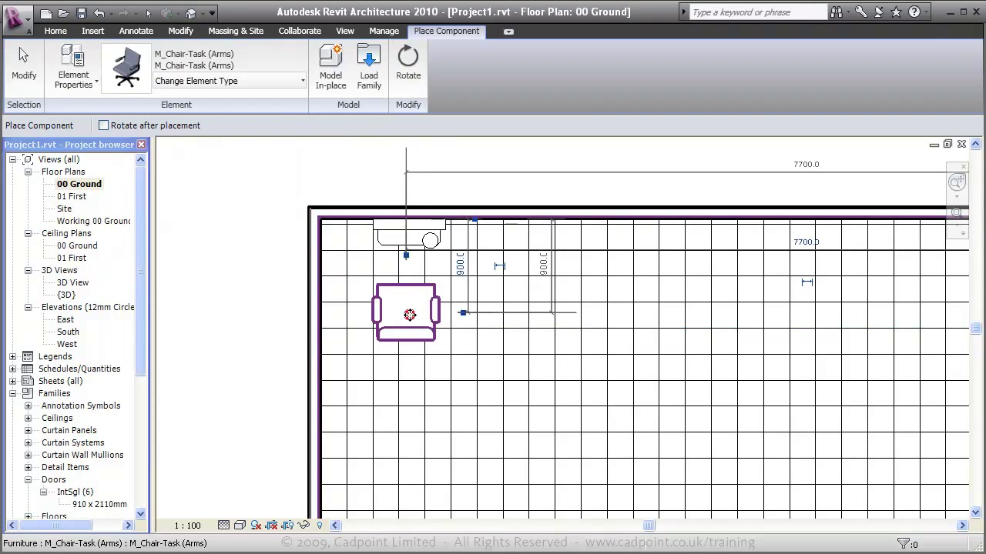
click(250, 81)
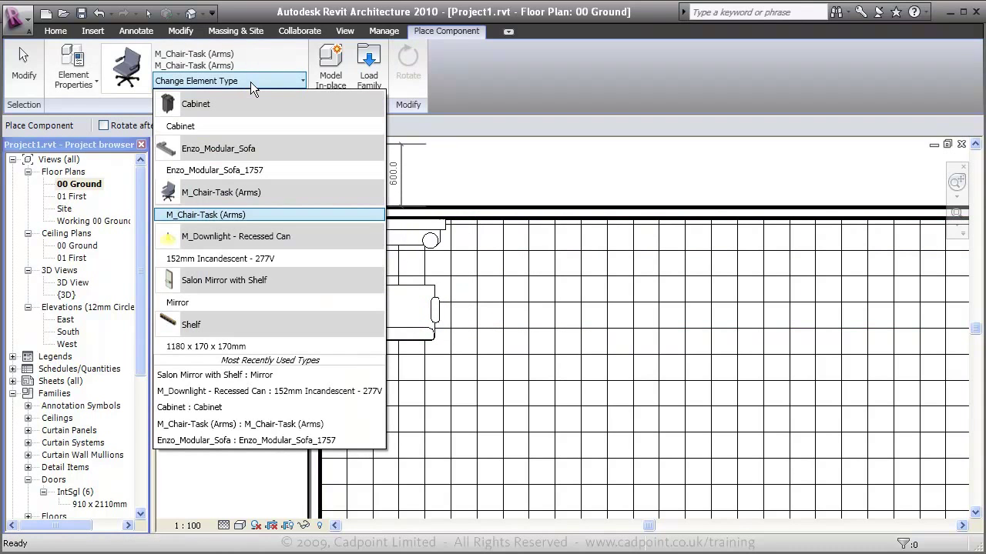
click(248, 127)
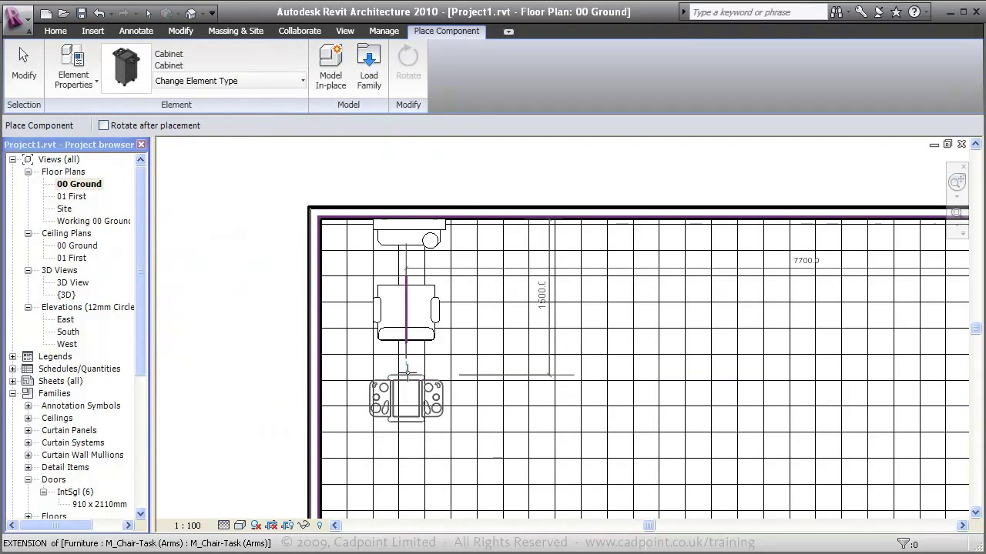
click(408, 375)
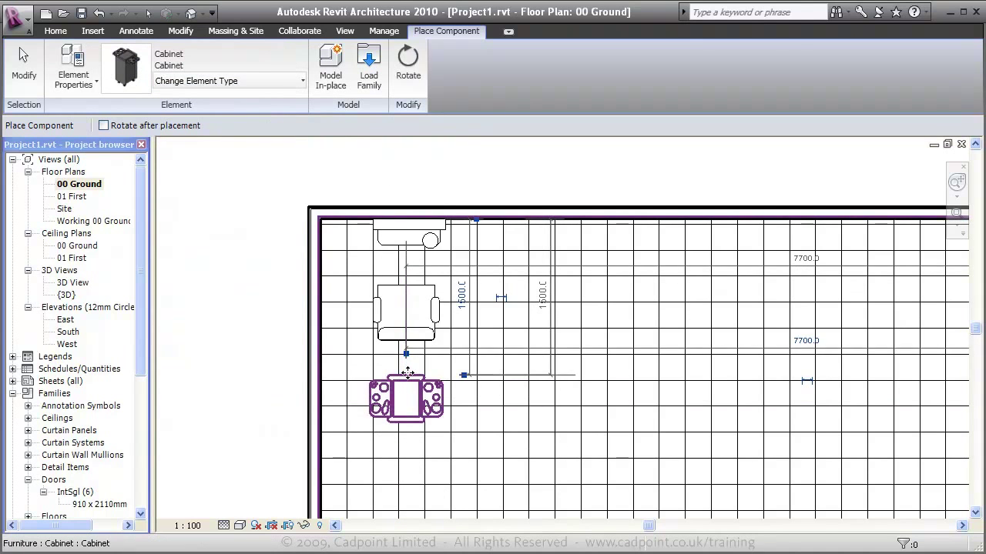
Select the mirror, task chair and cabinet together
key(Escape)
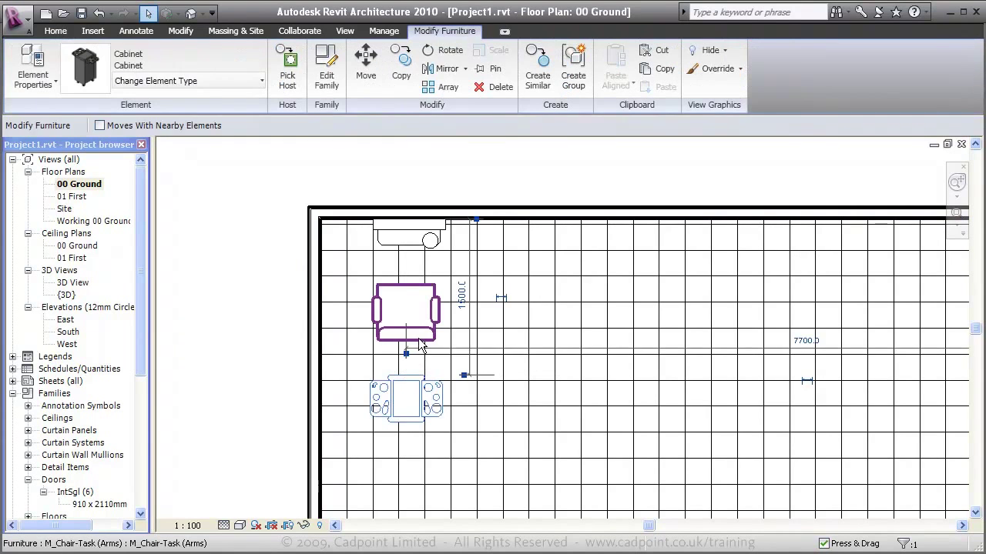
click(408, 333)
ctrl+click(408, 235)
ctrl+click(406, 399)
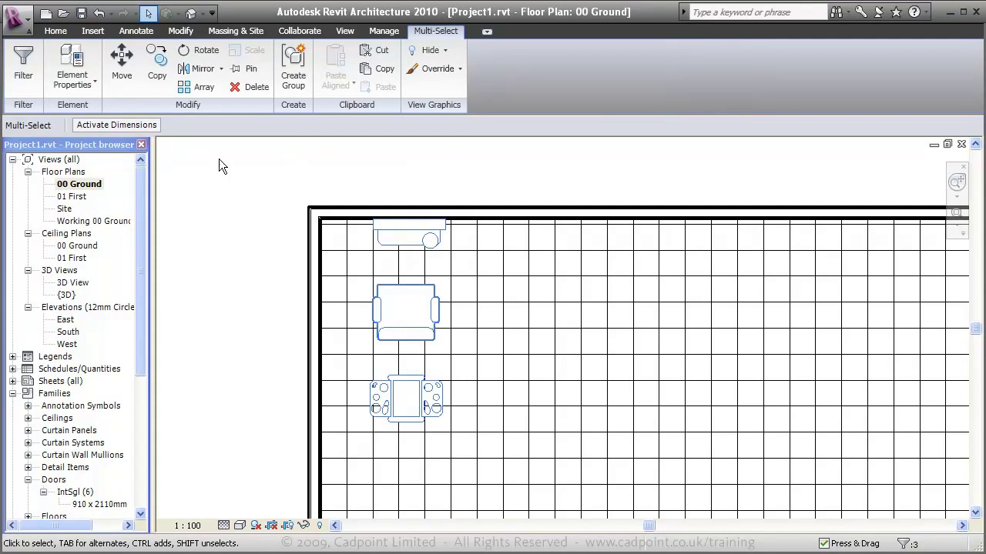
Change the set's distance from the left wall from 820.0 to 1200
click(124, 125)
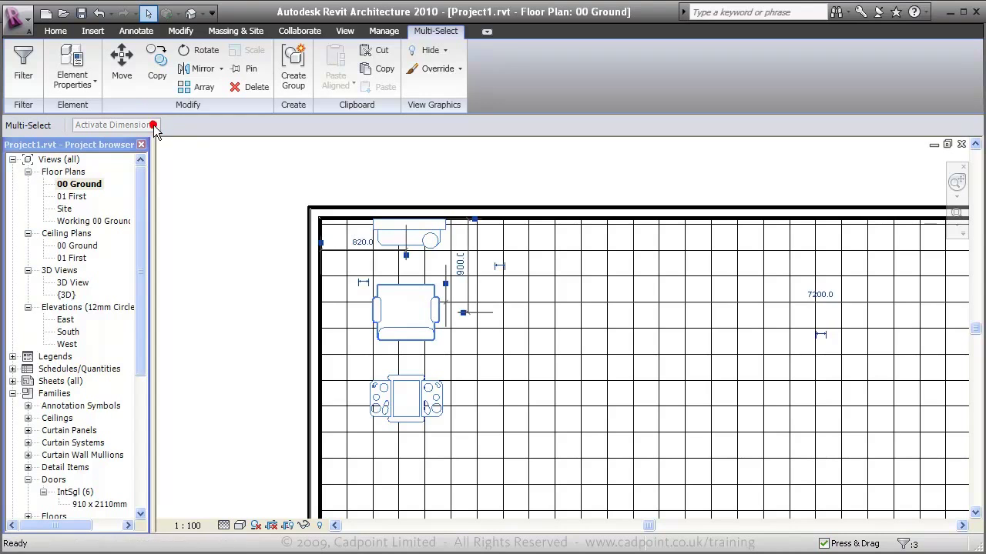
click(365, 241)
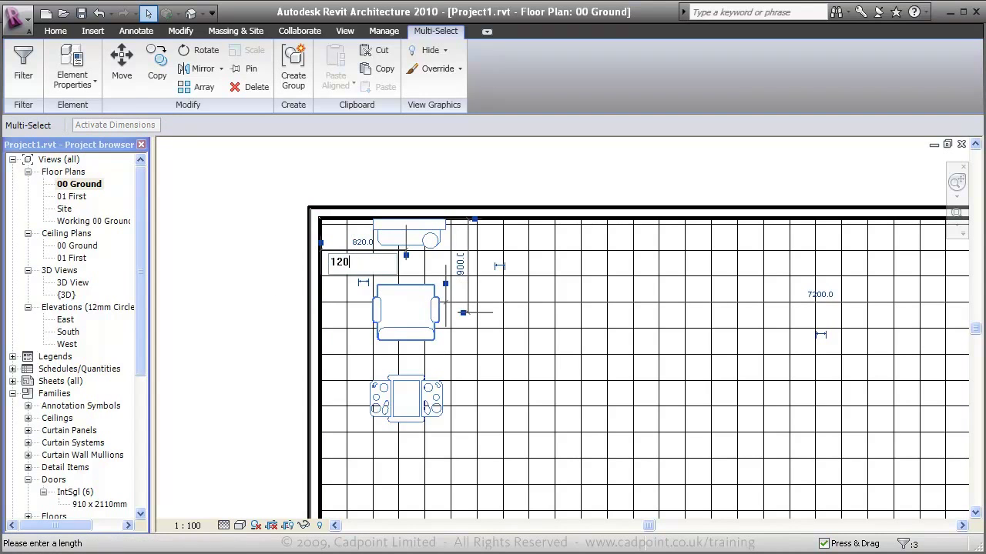
text(1200)
key(Return)
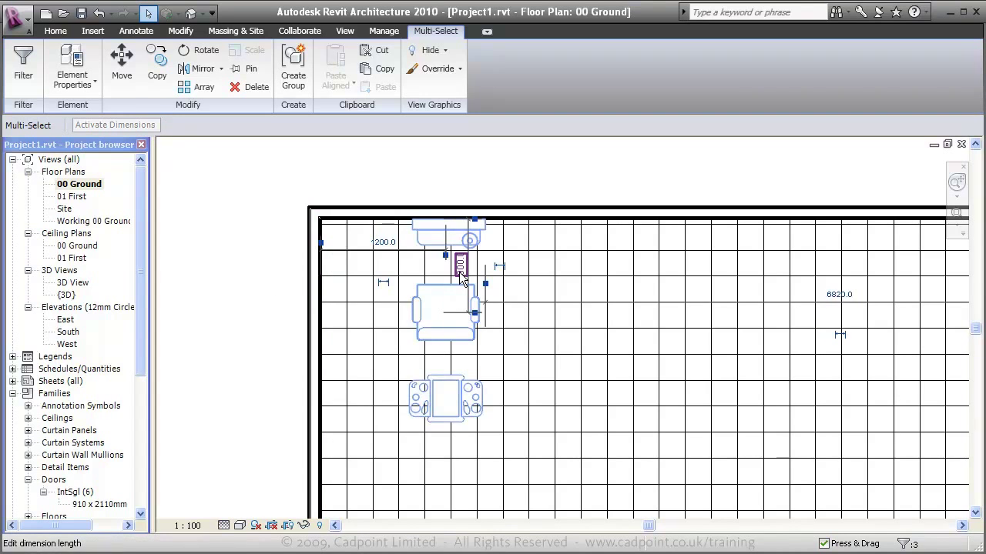
Array the mirror, chair and cabinet set into 5 copies at 1200 spacing
click(204, 88)
scroll(219, 287, down, 4)
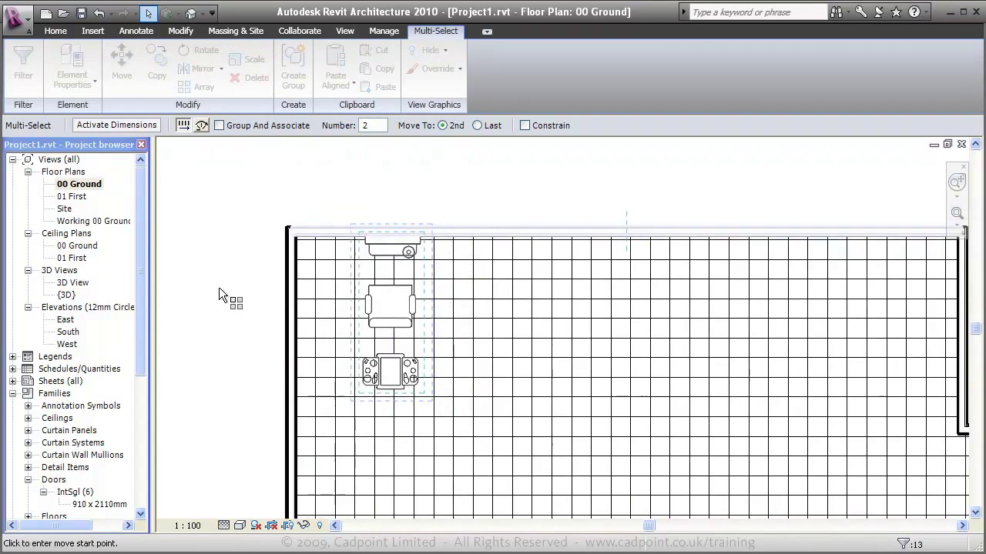
text(5)
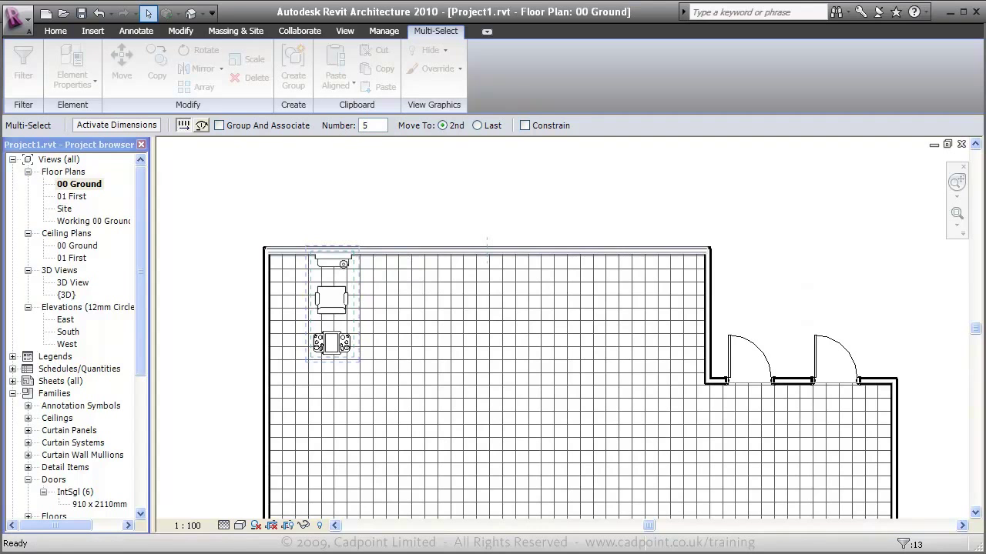
click(317, 189)
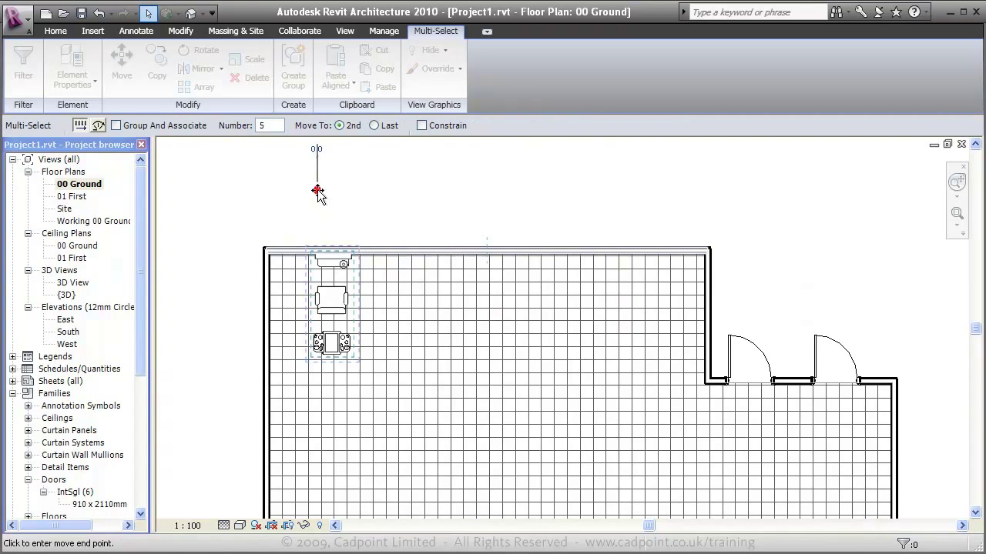
text(12)
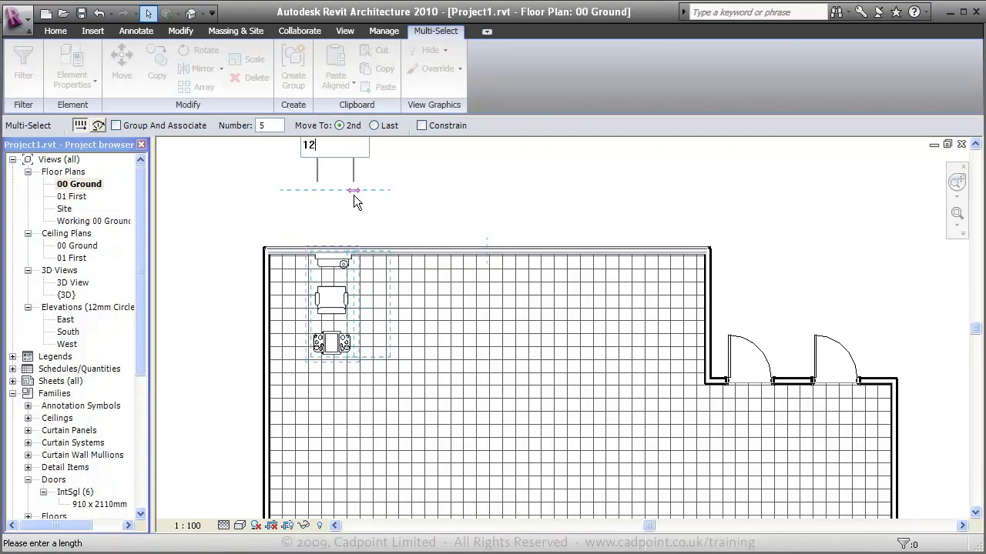
text(00)
key(Return)
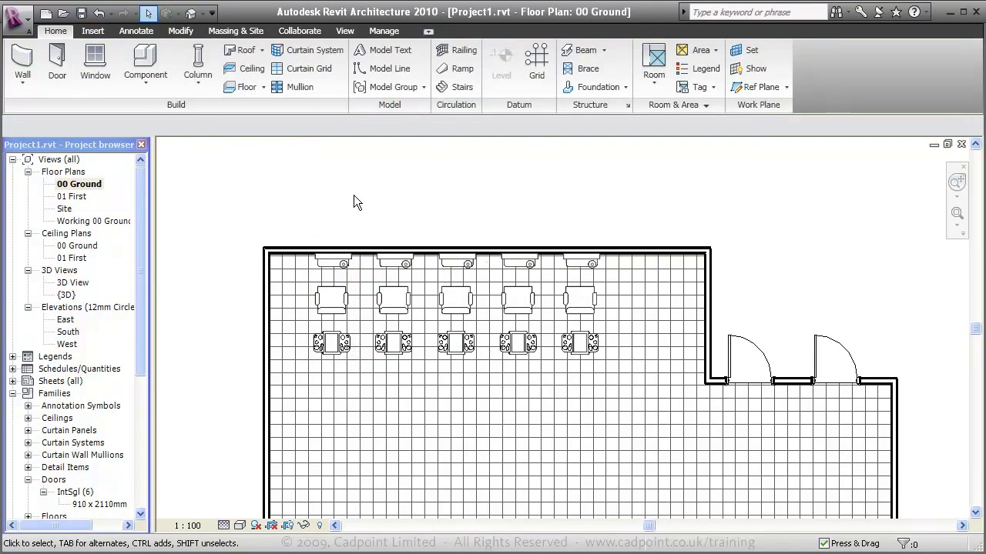
Copy the rightmost mirror-chair-cabinet set one spacing further right
click(594, 309)
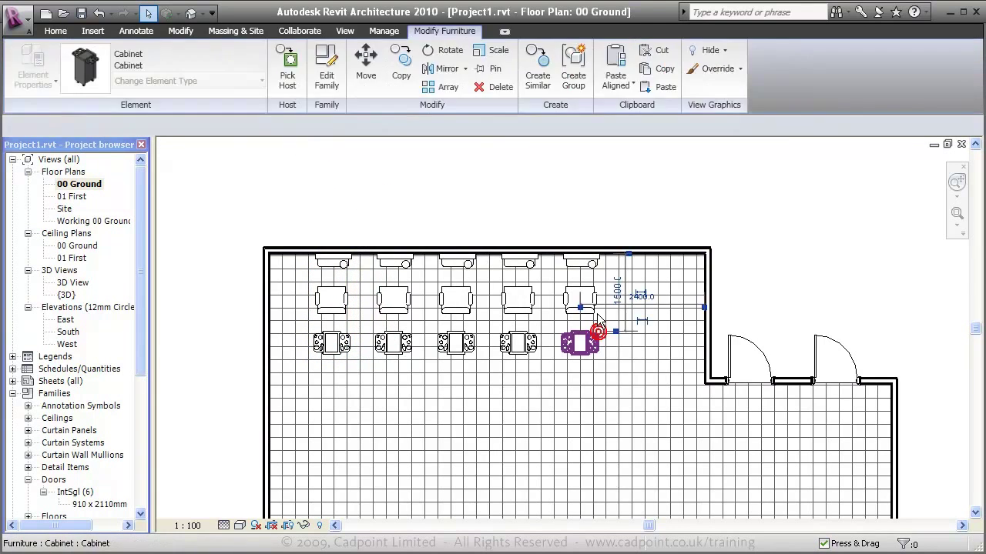
ctrl+click(585, 262)
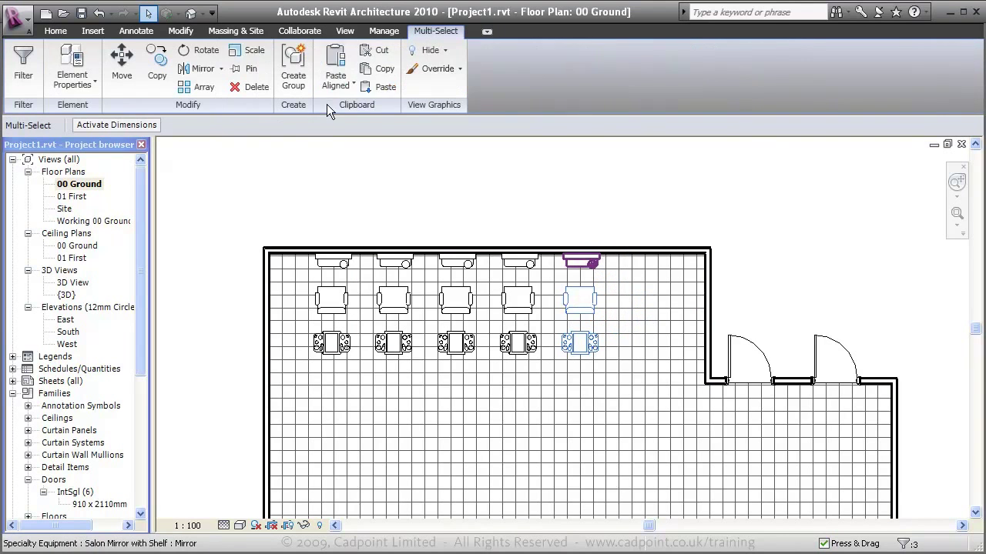
click(157, 63)
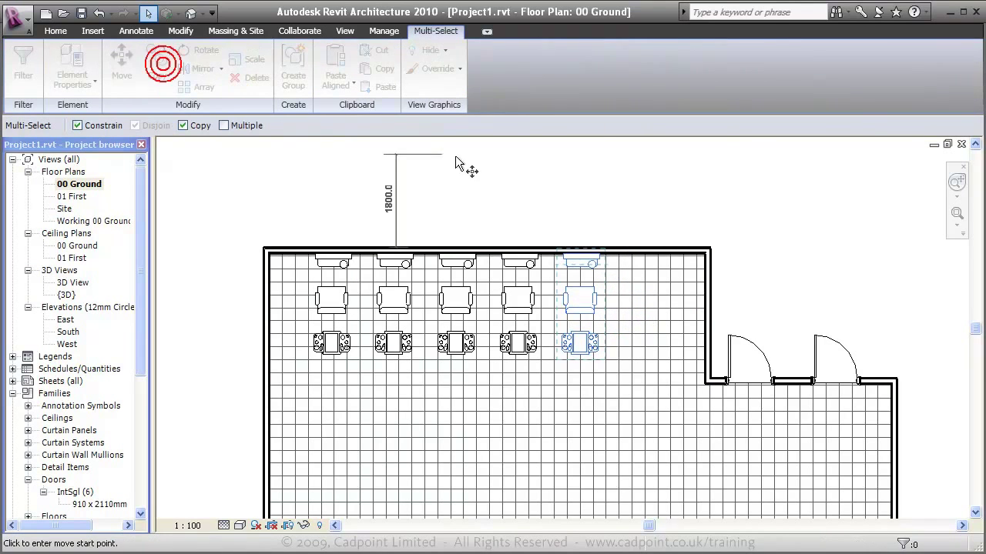
click(449, 159)
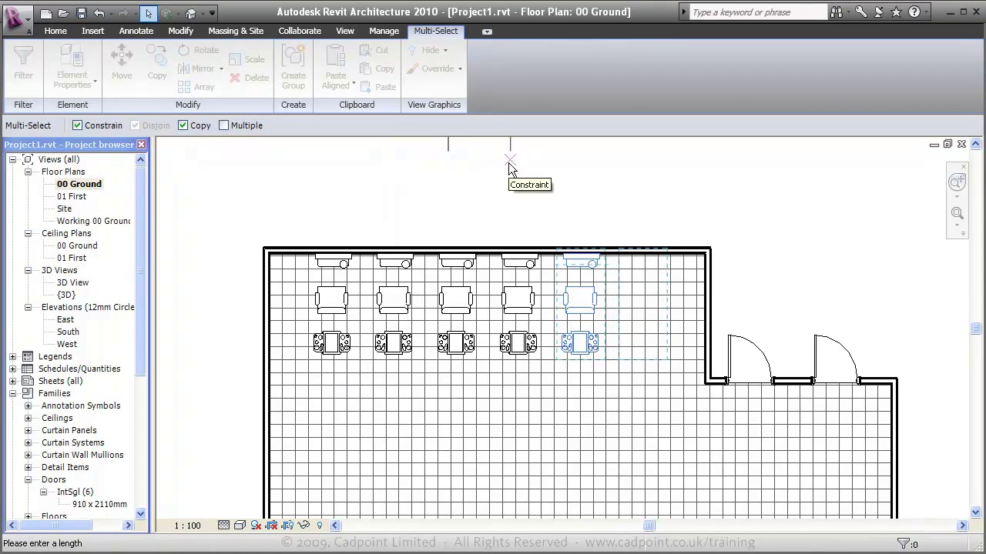
click(508, 162)
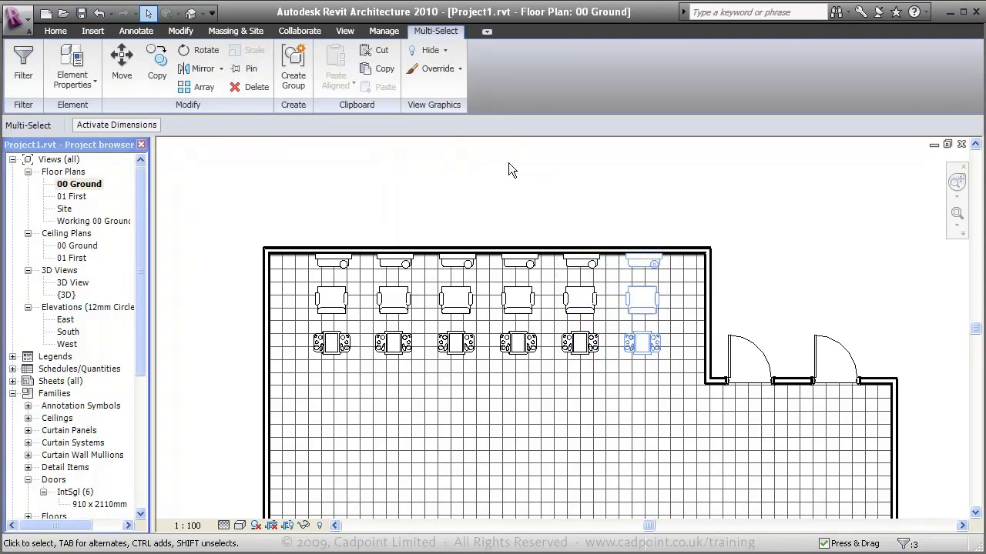
click(508, 163)
Mirror all top-wall sets about a horizontal axis drawn from the left wall's midpoint
drag(285, 195, 680, 405)
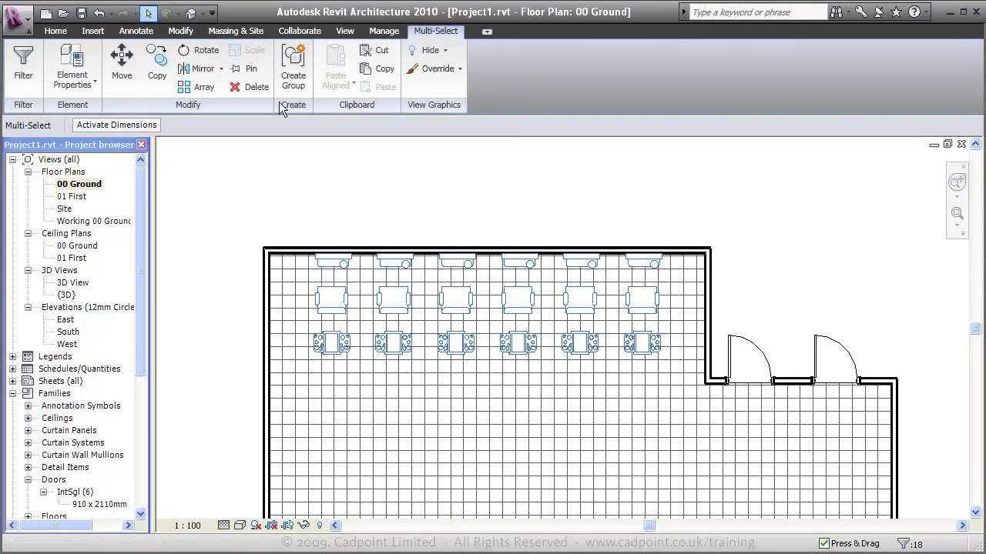
click(220, 69)
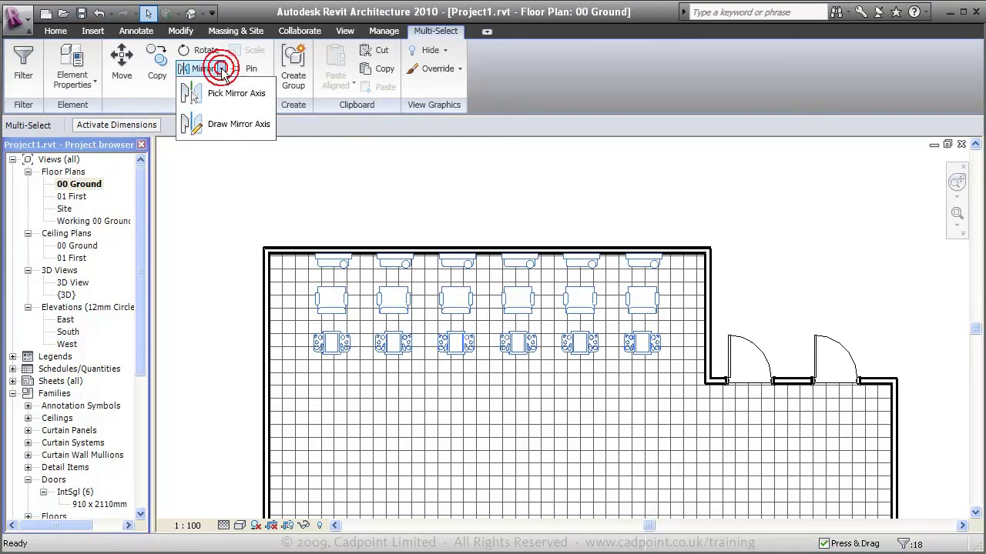
click(246, 123)
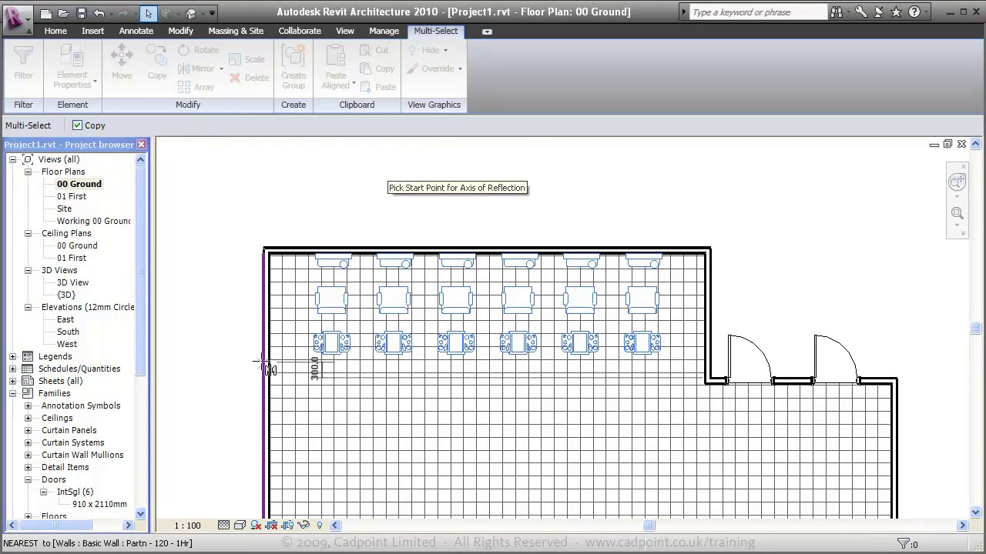
middle_drag(262, 363, 282, 321)
scroll(273, 308, down, 1)
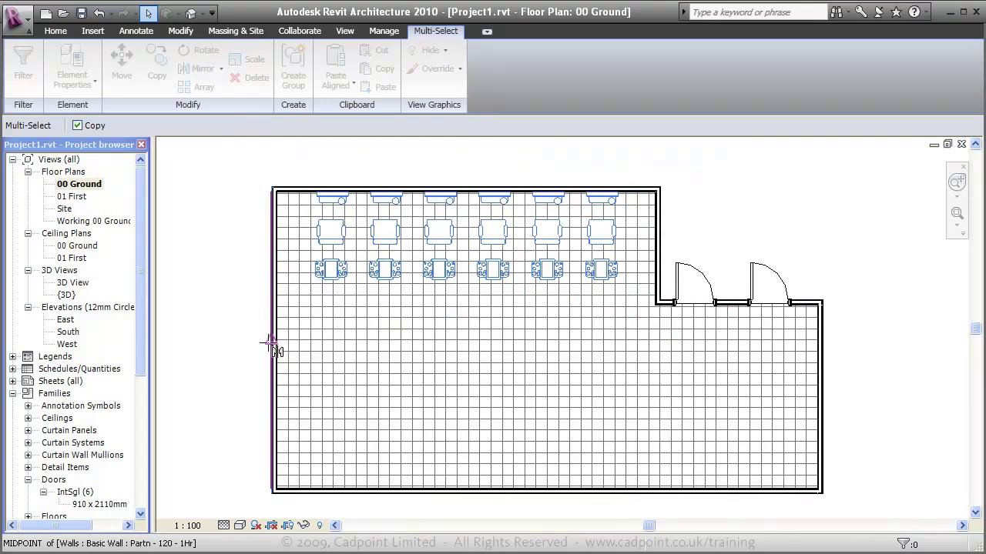
click(271, 342)
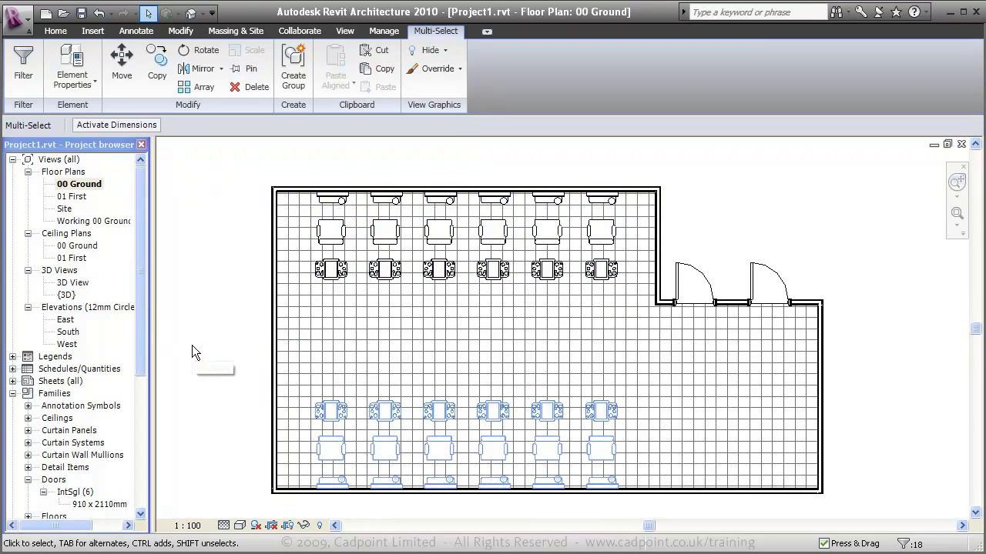
Copy the rightmost bottom-row mirror, chair and cabinet set twice further right using Multiple
key(Escape)
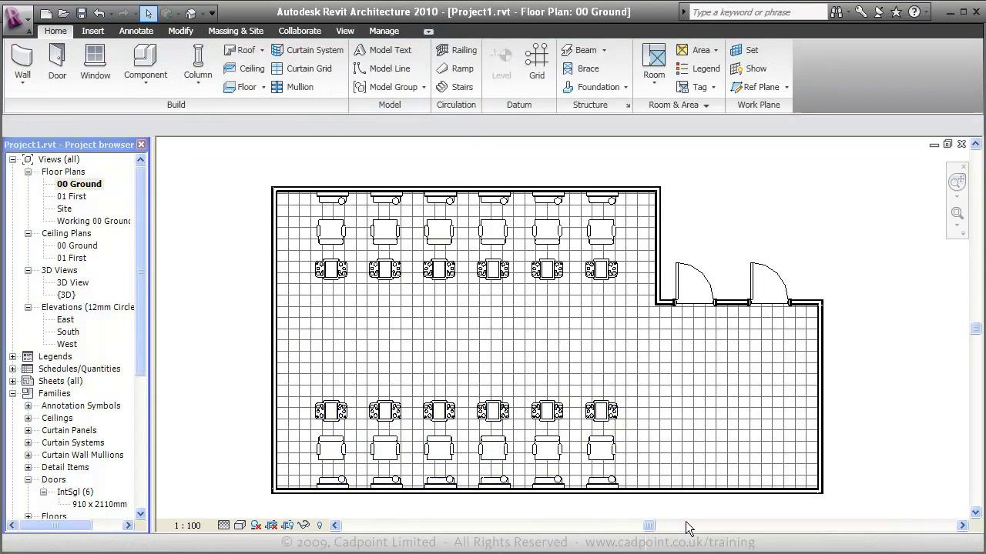
click(611, 487)
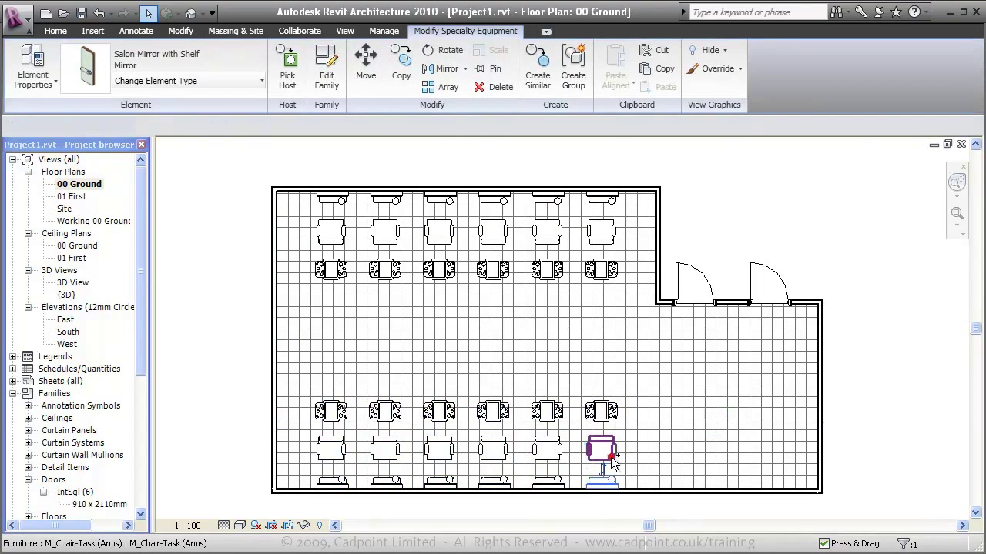
ctrl+click(601, 453)
ctrl+click(601, 410)
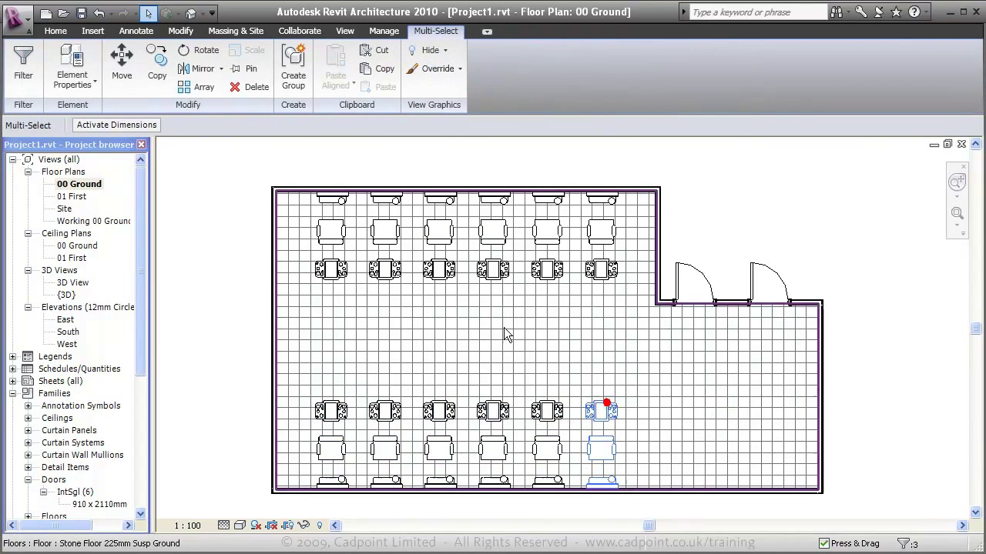
click(159, 58)
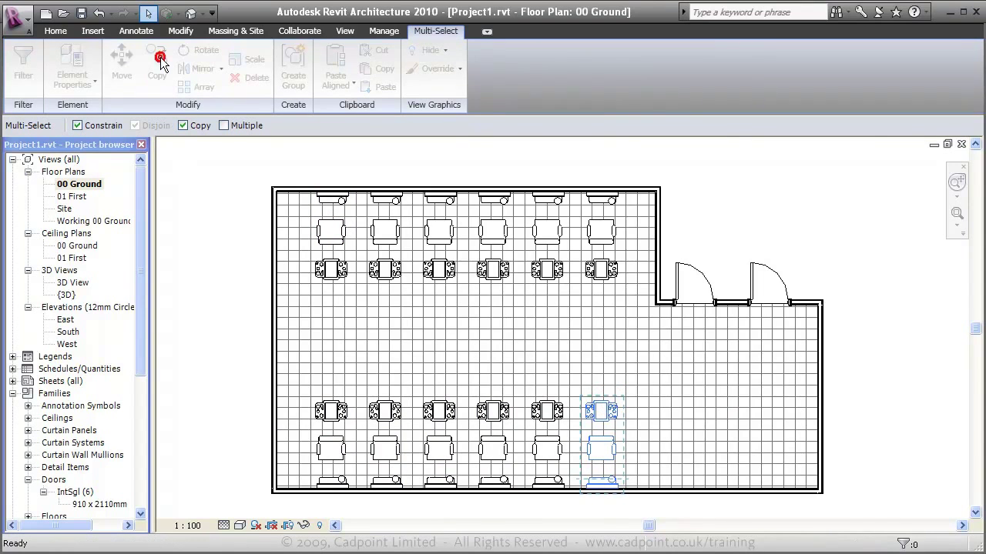
click(224, 126)
click(344, 147)
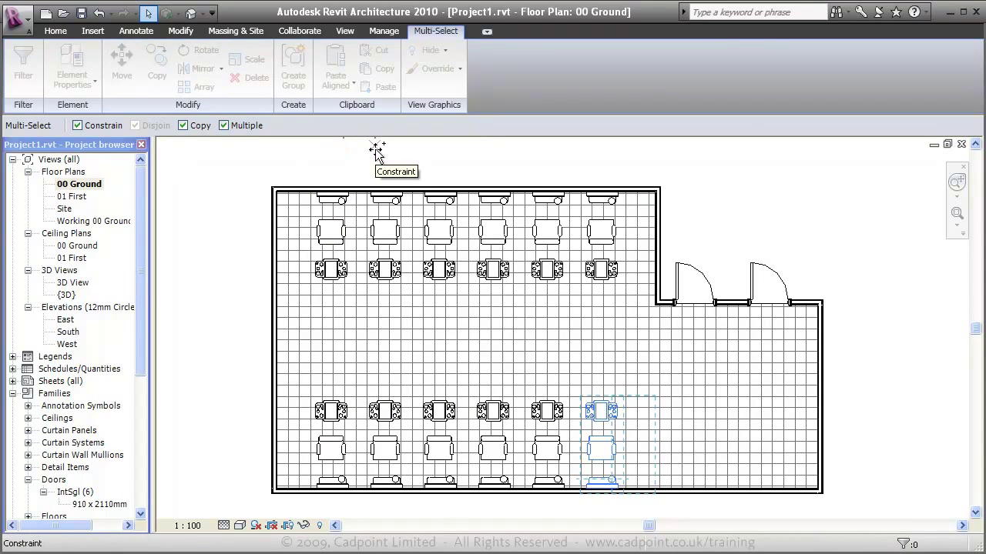
click(397, 147)
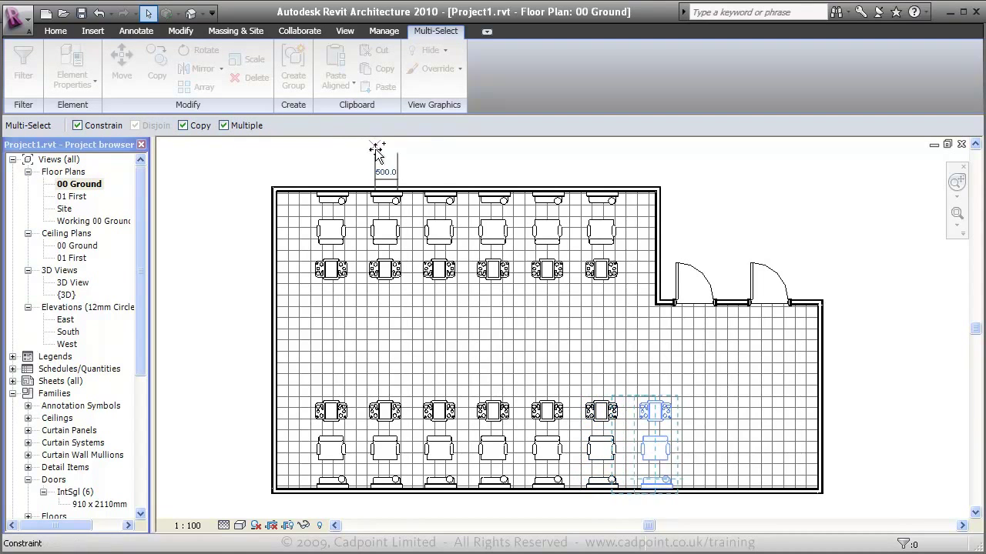
click(527, 160)
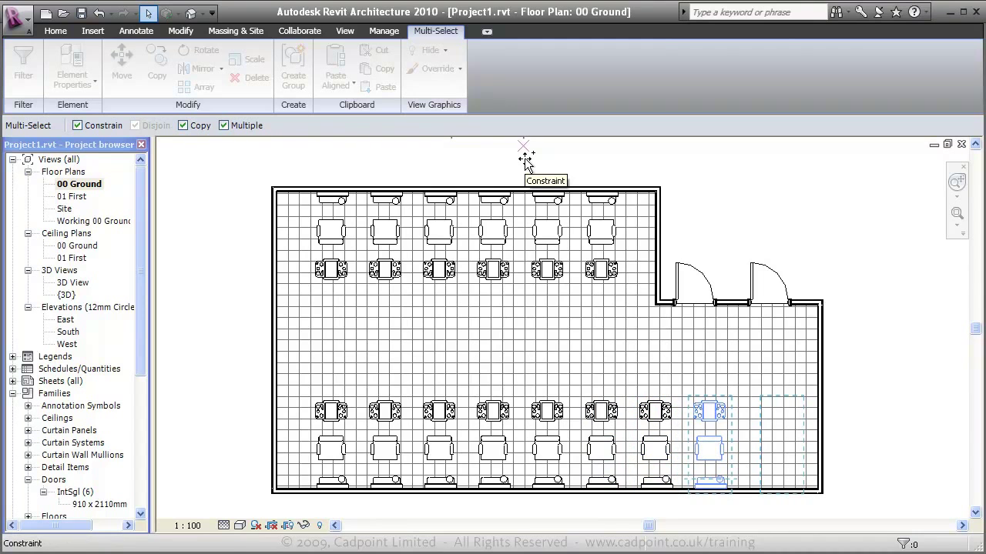
Add the last bottom-row copy, then place a rotated Enzo_Modular_Sofa_1757 in the bottom-right corner
click(525, 160)
key(Escape)
key(Escape)
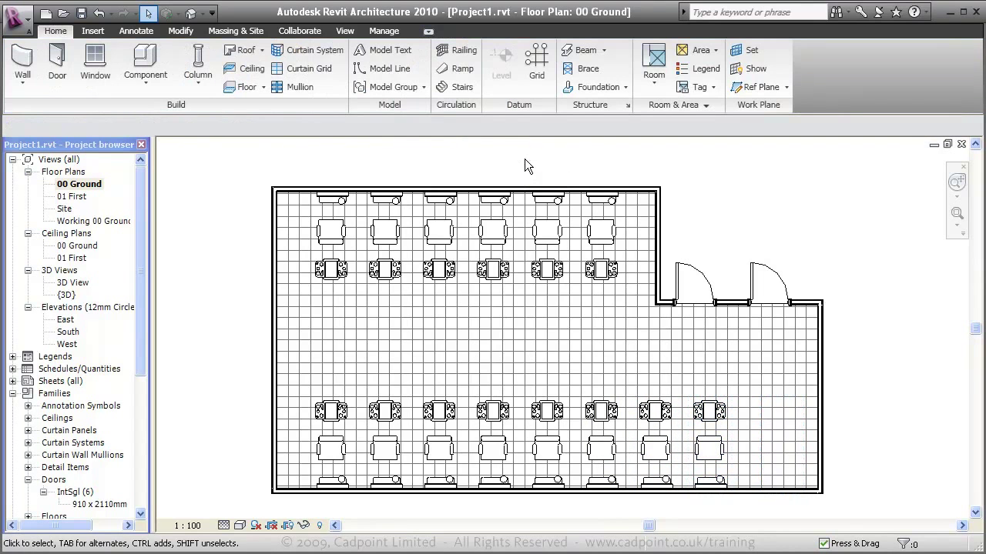
click(154, 87)
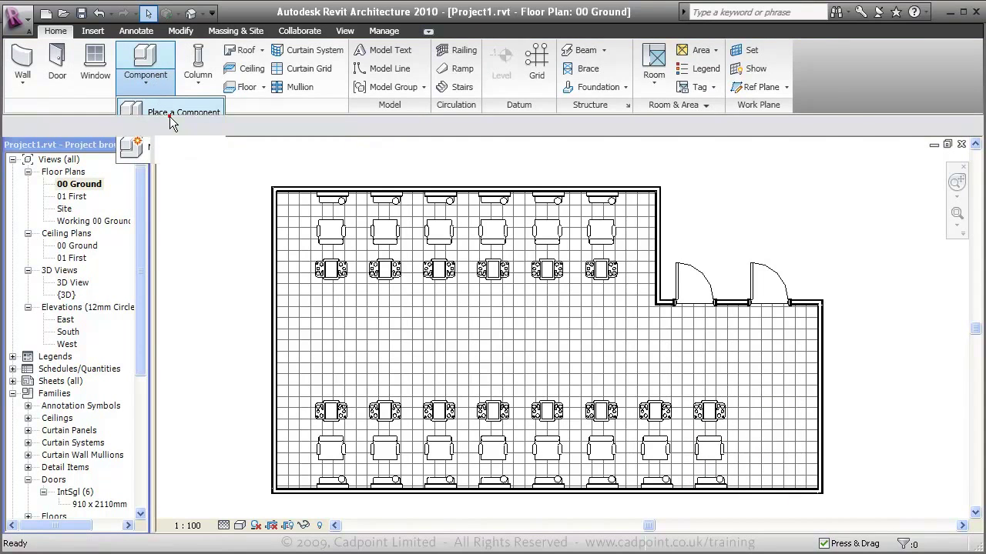
click(169, 116)
click(289, 80)
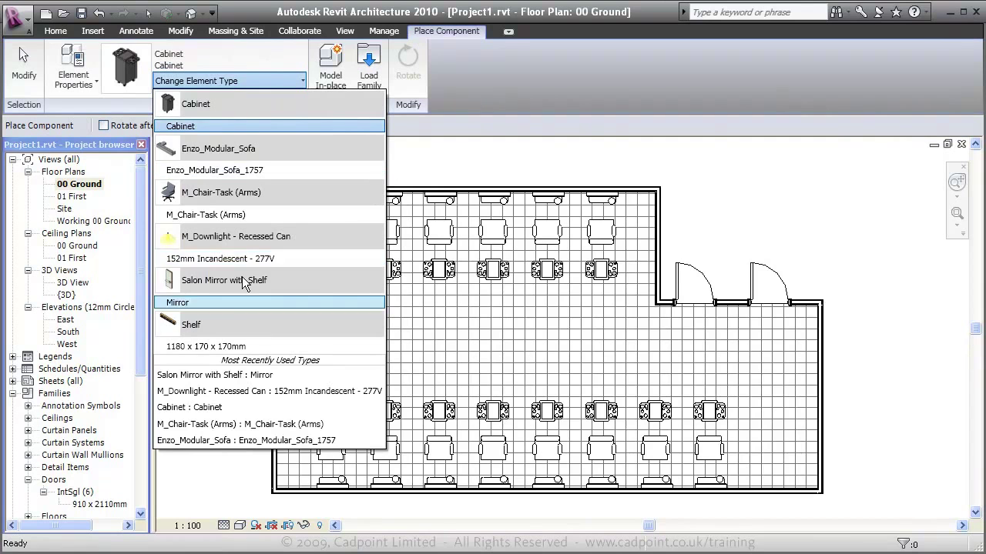
click(244, 170)
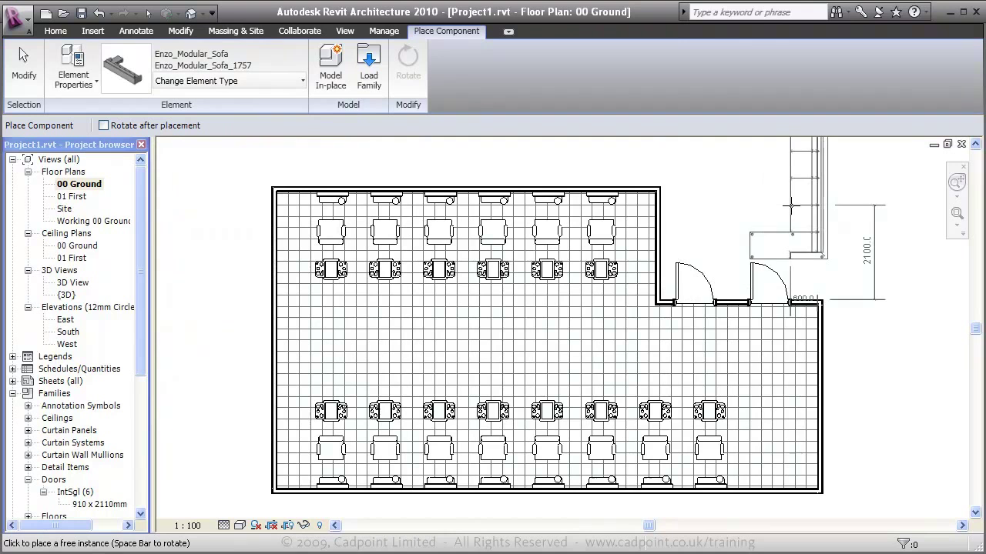
key(space)
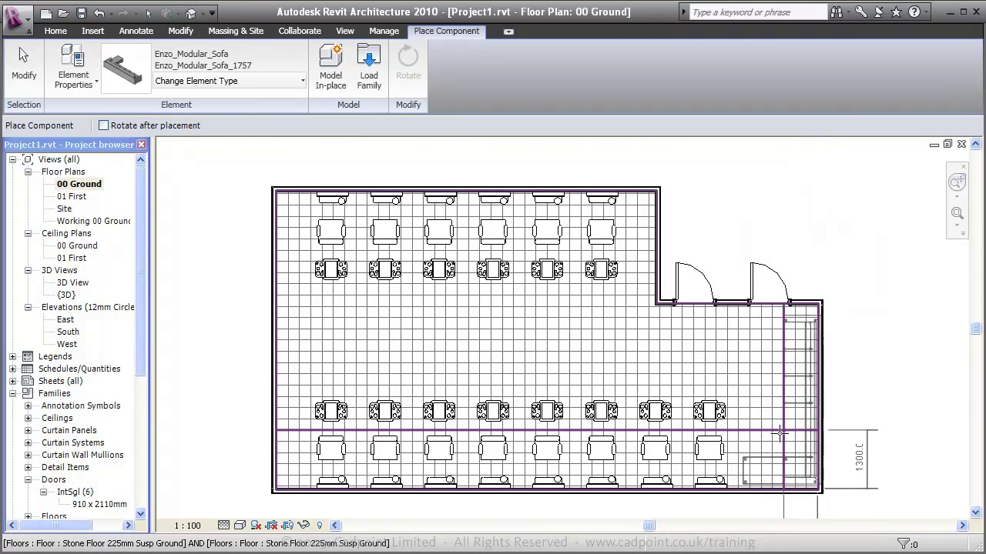
click(776, 426)
key(Escape)
key(Escape)
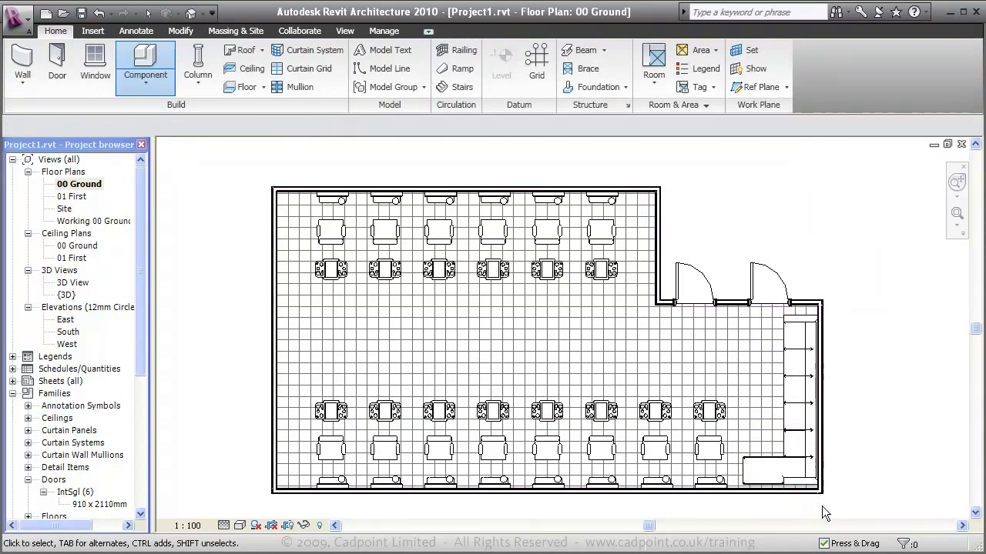
Align the sofa's edge flush to the bottom wall and recentre the salon plan
scroll(815, 485, up, 5)
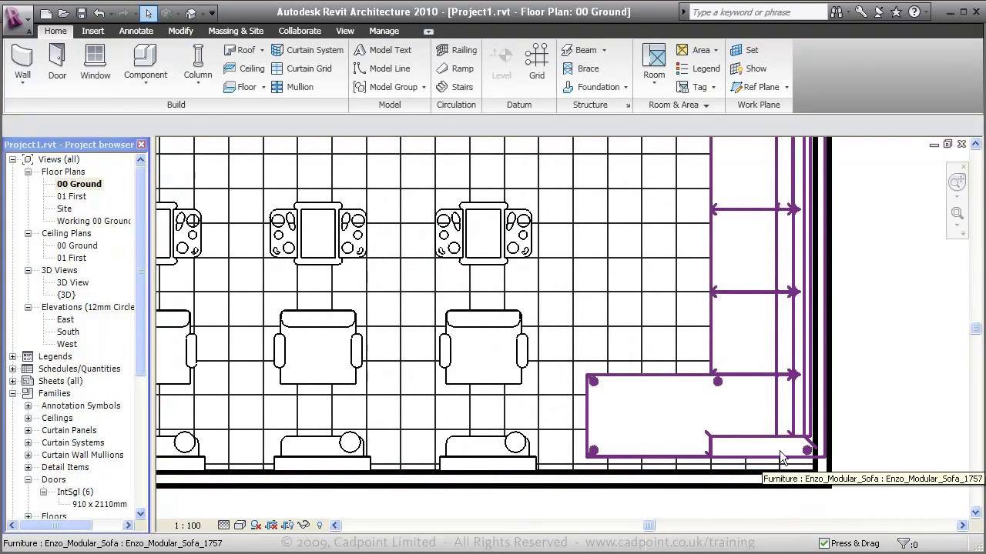
click(180, 30)
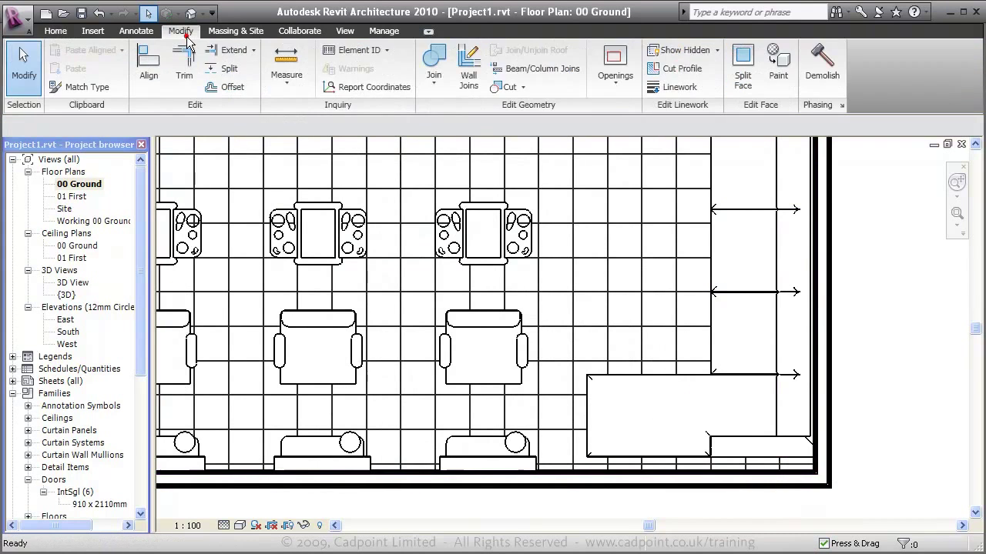
click(149, 69)
click(724, 471)
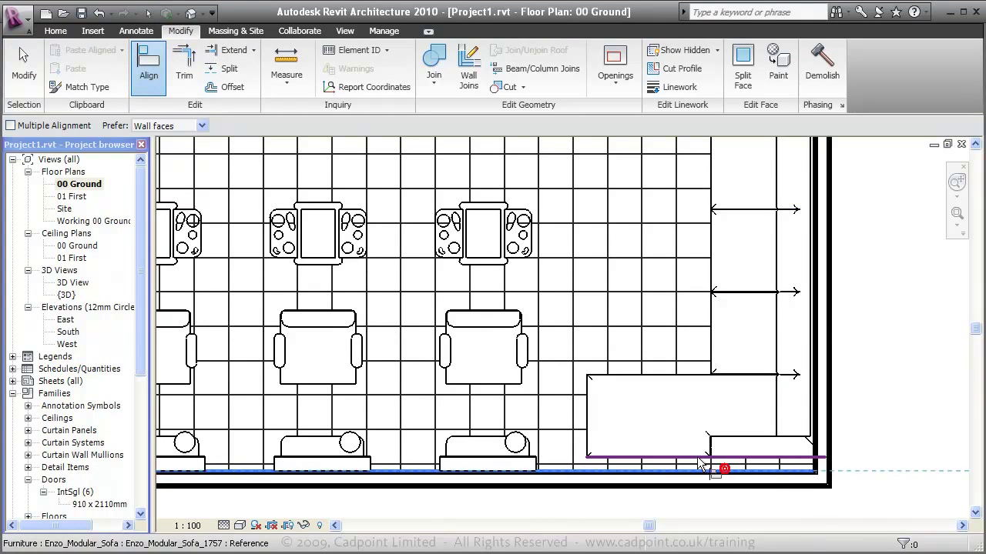
click(697, 457)
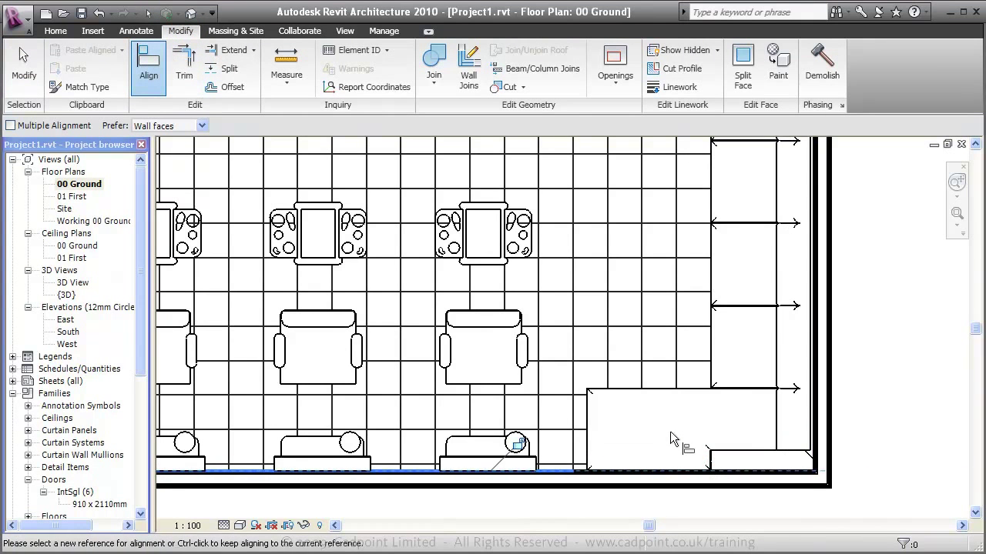
scroll(671, 437, down, 4)
scroll(669, 431, down, 3)
middle_drag(670, 431, 688, 440)
In the 3D View, hide the foreground task chair and cabinet as elements
key(Escape)
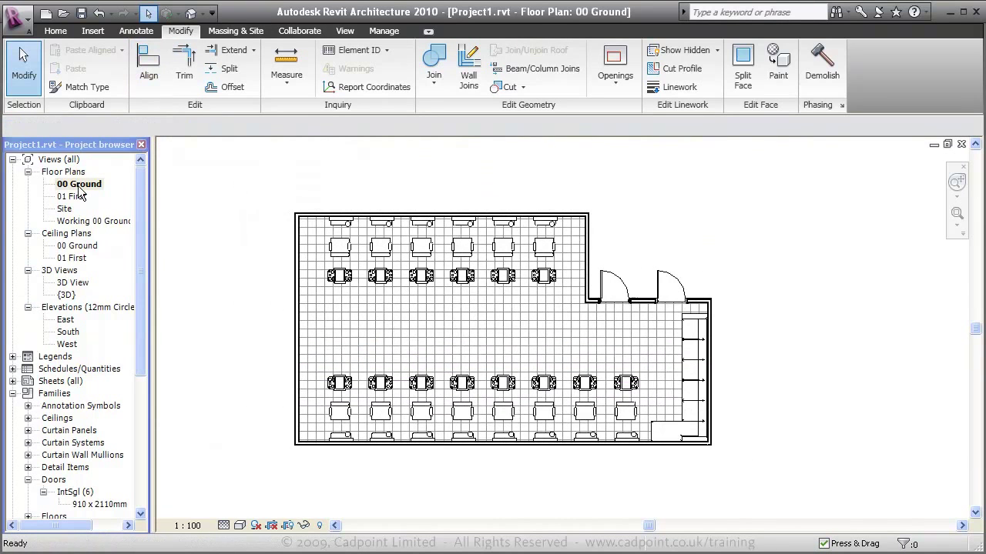
double_click(82, 286)
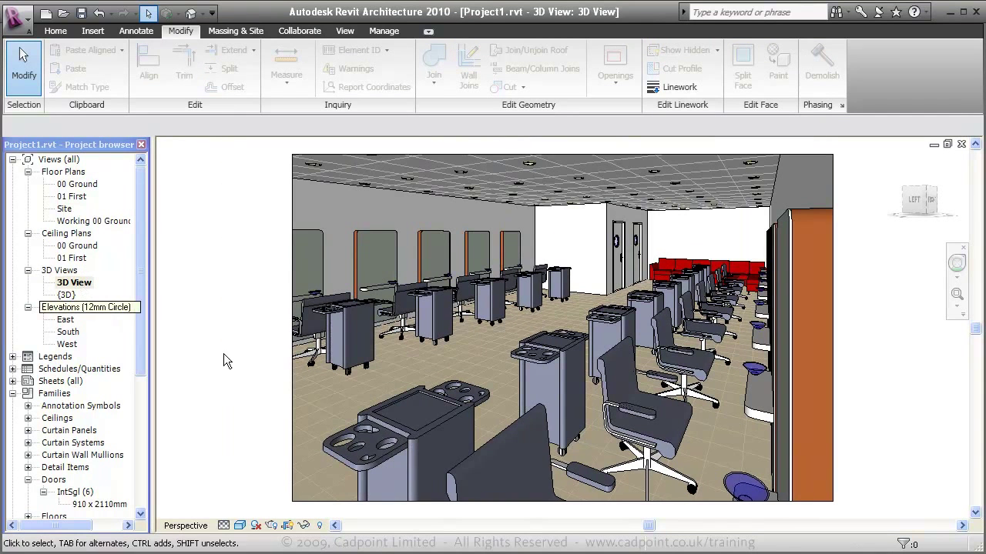
click(511, 432)
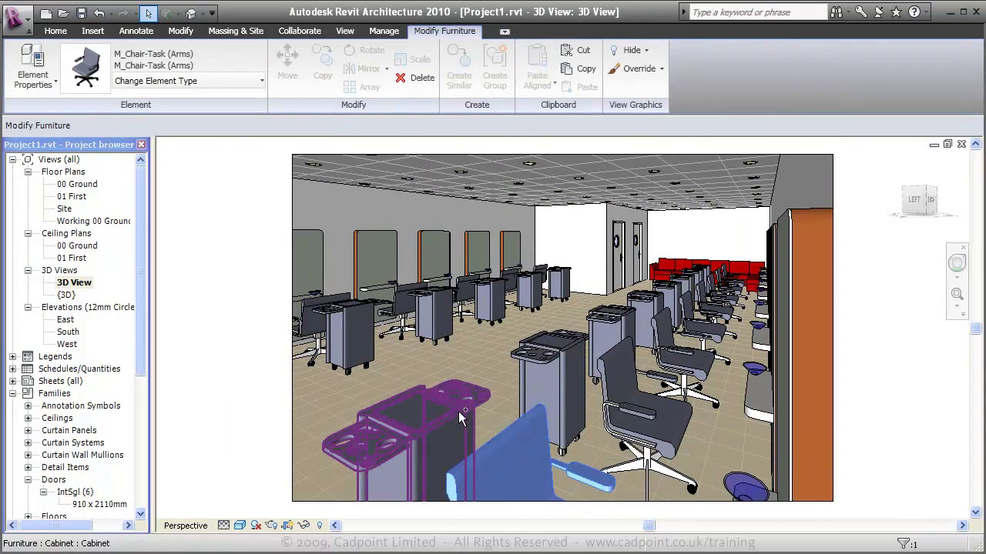
ctrl+click(460, 412)
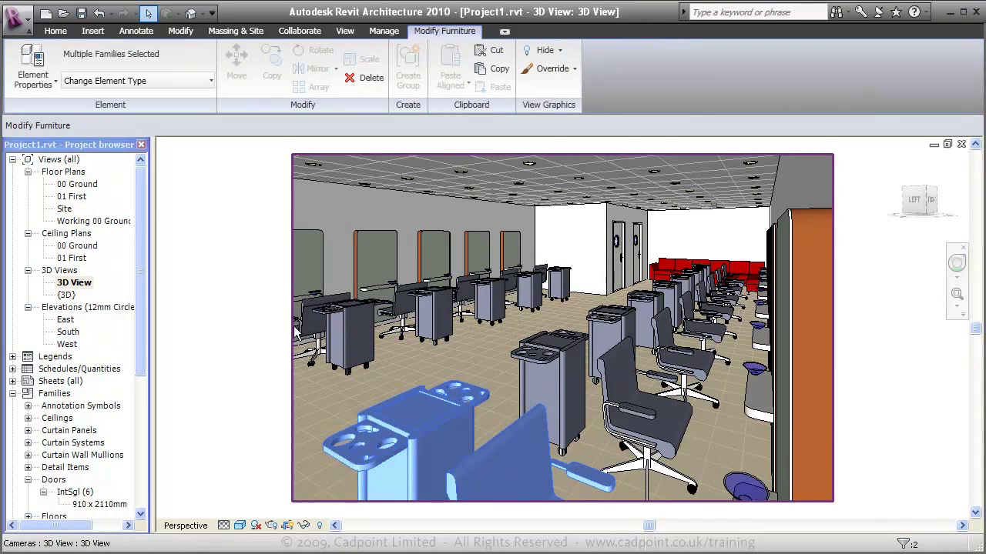
right_click(259, 413)
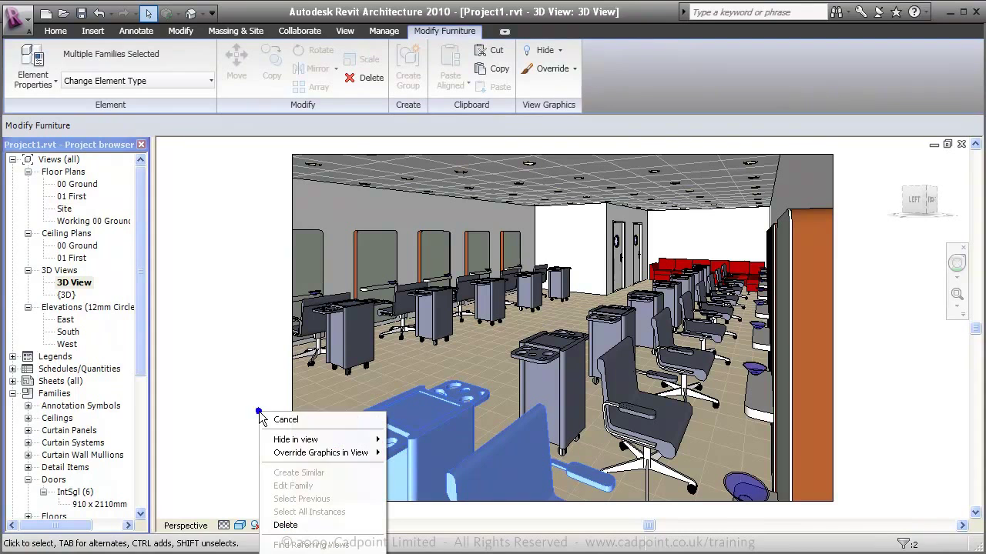
mouse_move(370, 441)
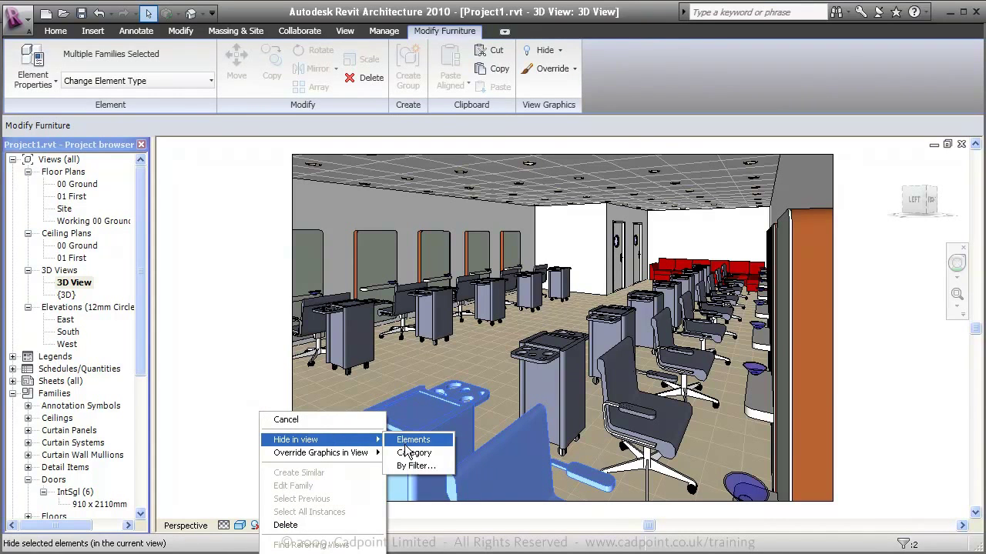
click(407, 441)
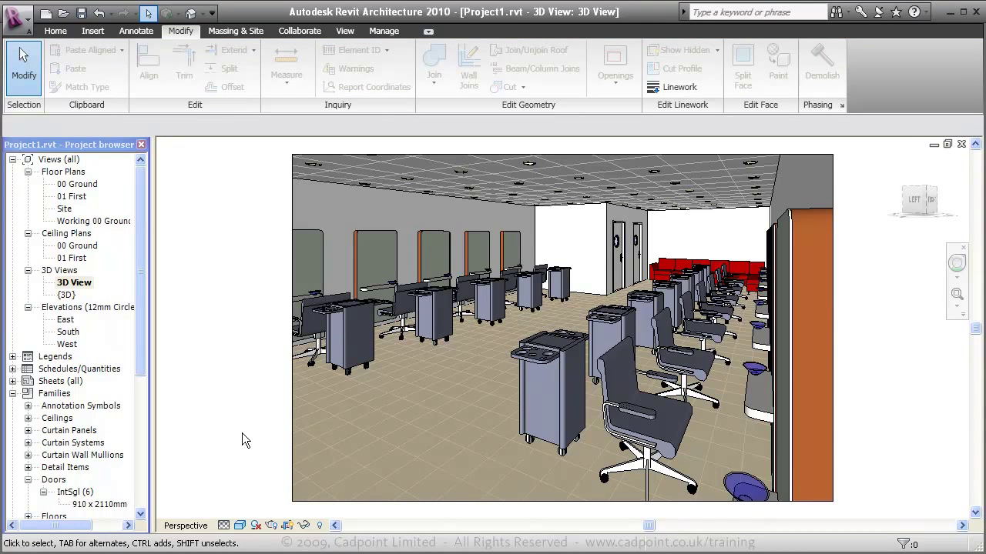
Switch the visual style to Hidden Line, then back to shading with edges
click(240, 525)
click(263, 484)
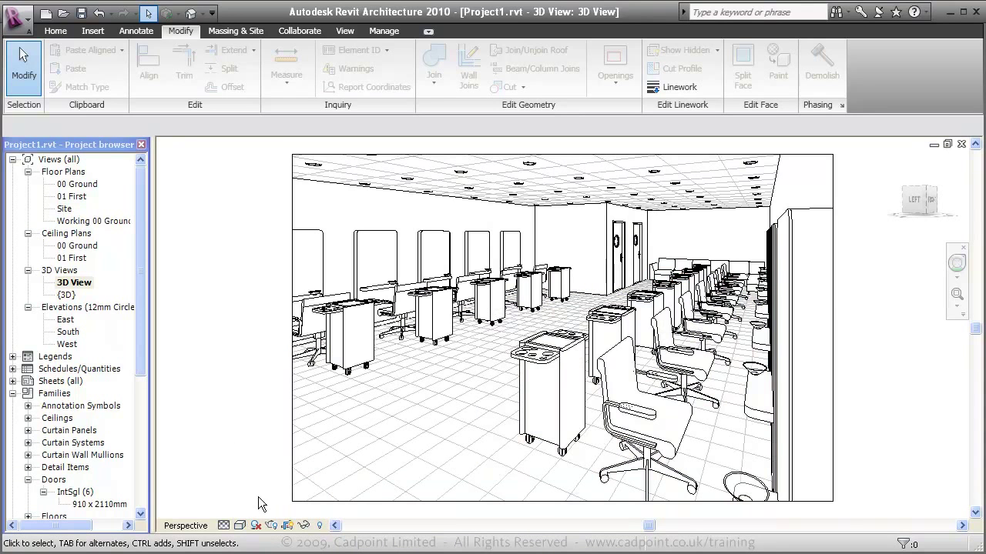
click(239, 525)
click(276, 510)
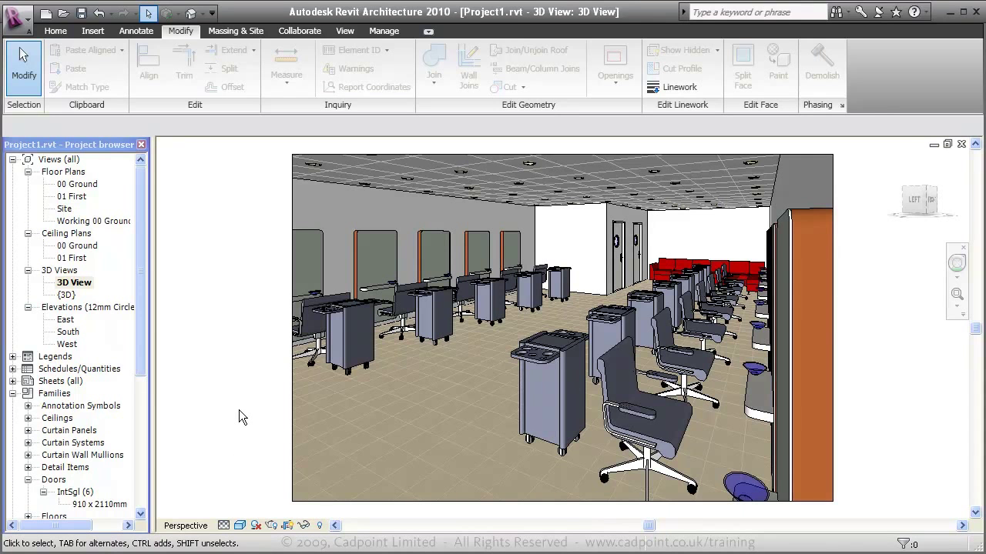
Place a Shelf 1180 x 170 x 170mm on the stepped inner wall in 00 Ground
double_click(80, 186)
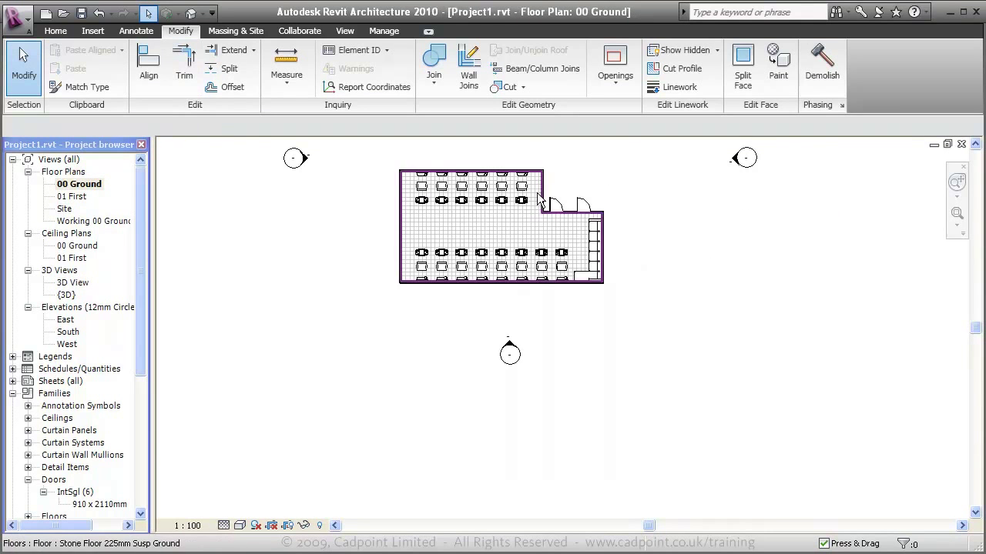
scroll(539, 192, up, 4)
scroll(552, 193, up, 2)
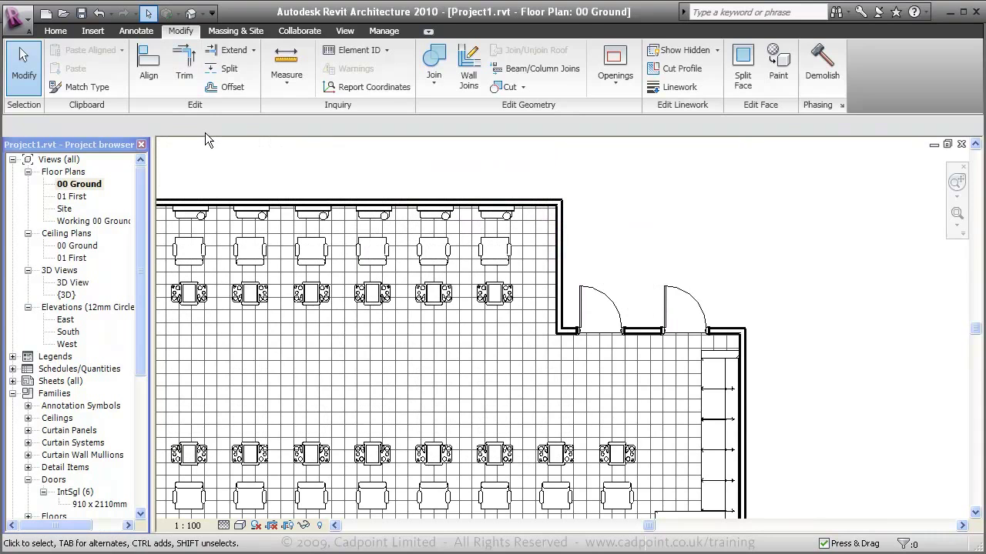
click(55, 31)
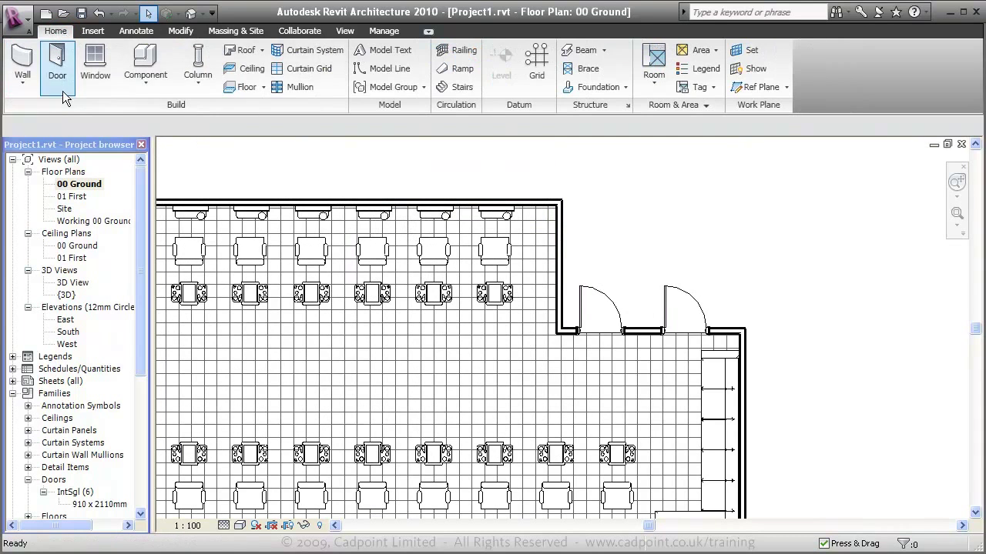
click(137, 61)
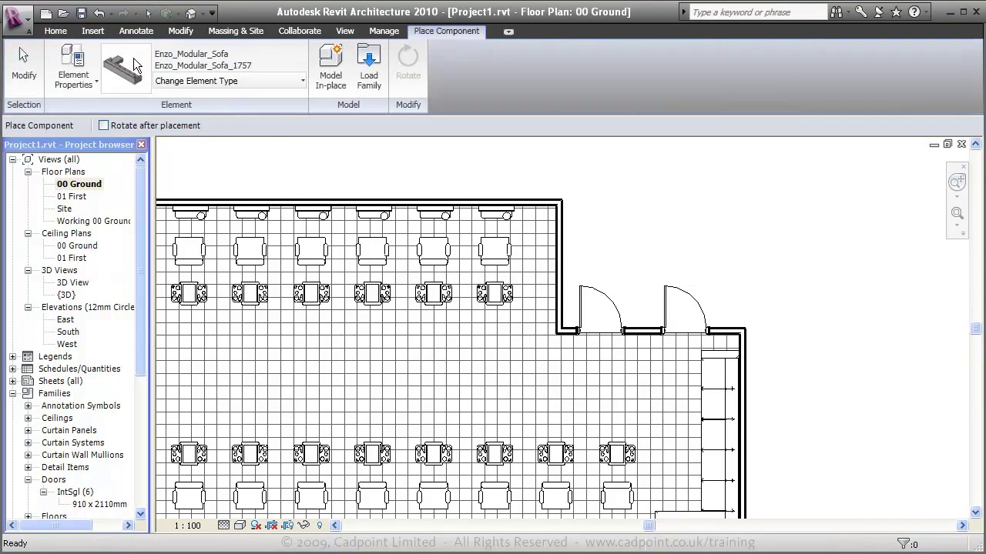
click(213, 79)
click(237, 349)
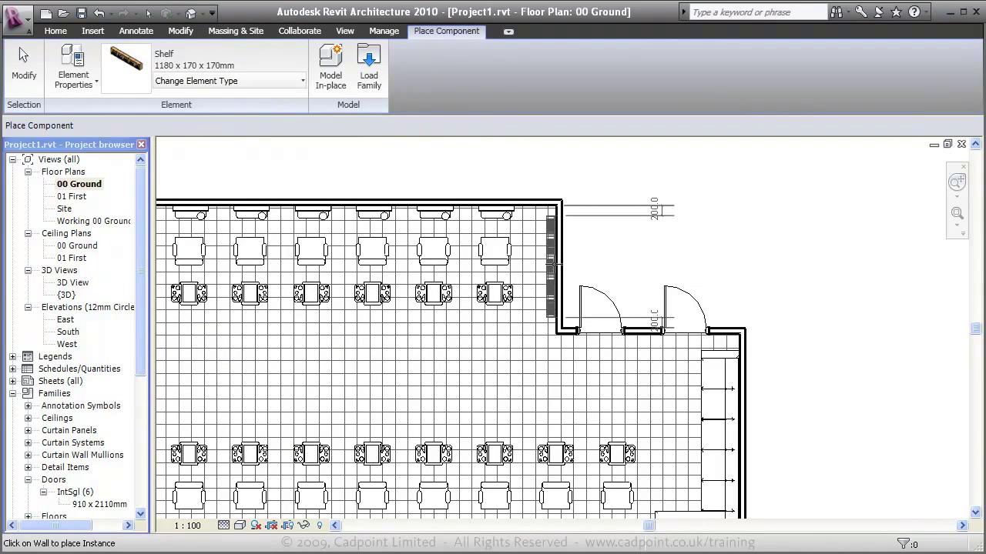
click(553, 264)
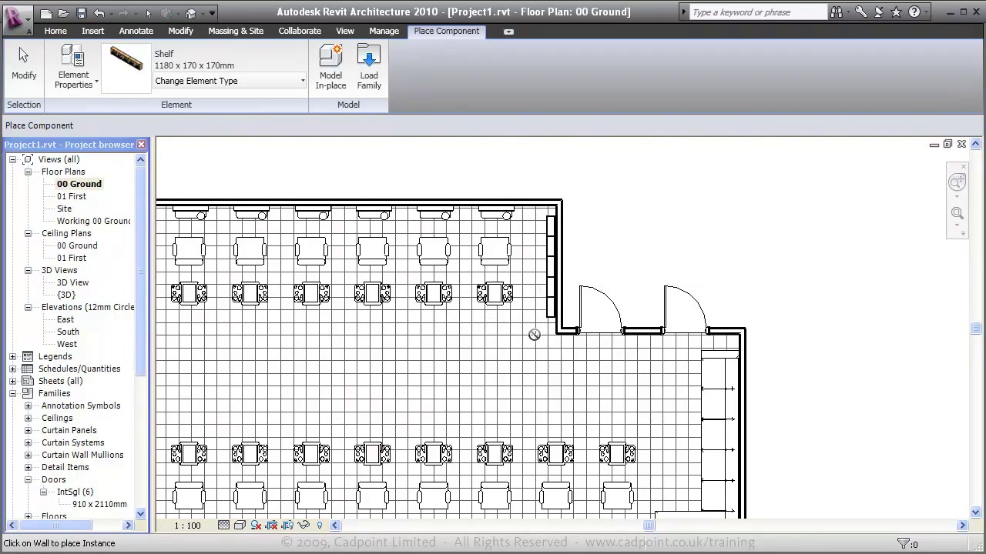
Render the 3D View with Quality set to High in the Rendering dialog
double_click(75, 283)
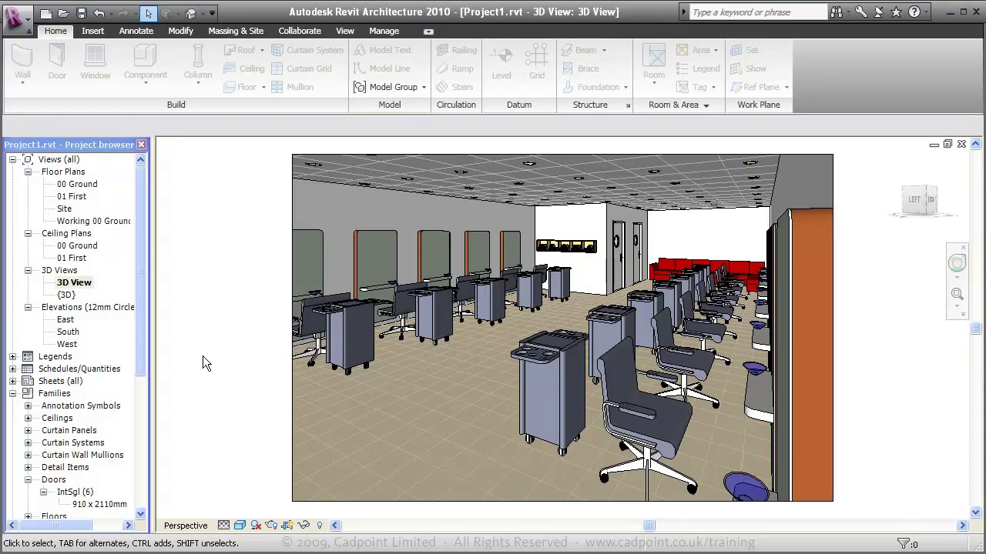
click(271, 525)
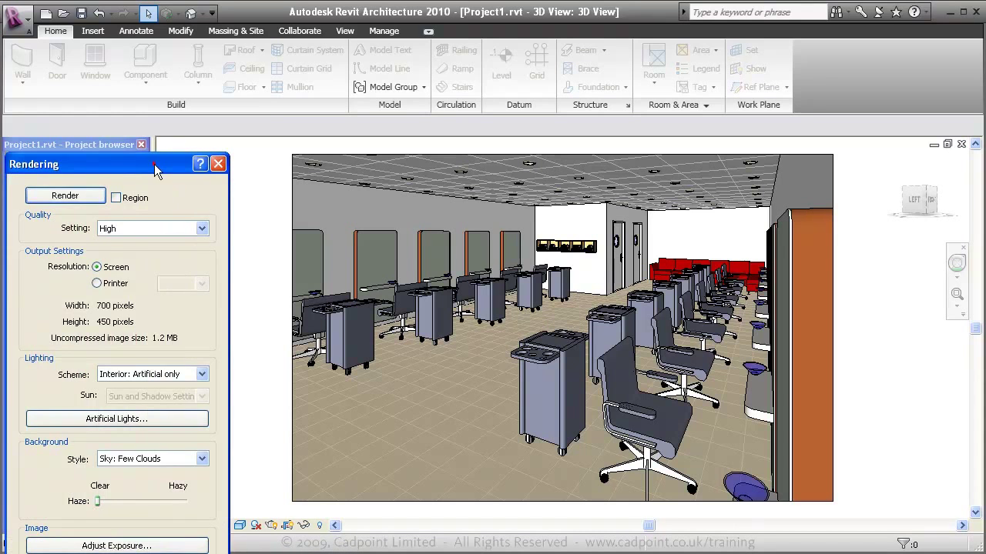
drag(154, 164, 187, 63)
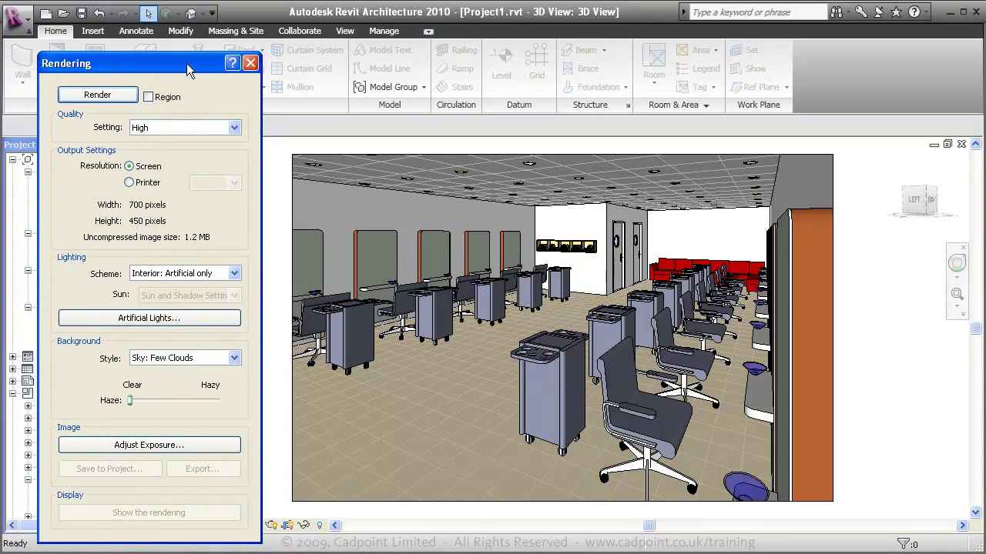
click(235, 128)
click(215, 171)
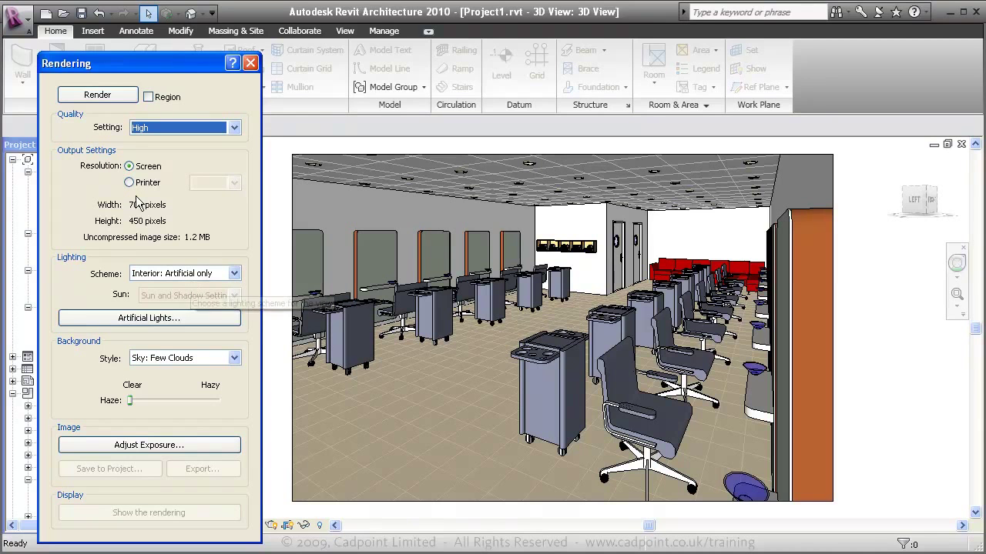
click(85, 97)
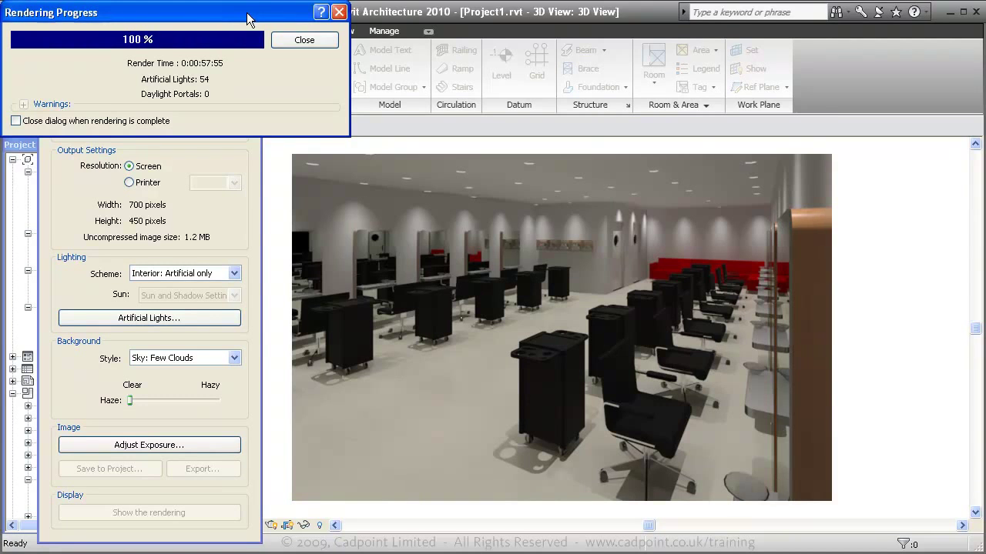
Store the completed render in the project under the name 'Interior View 1', then exit the Rendering dialog
click(294, 41)
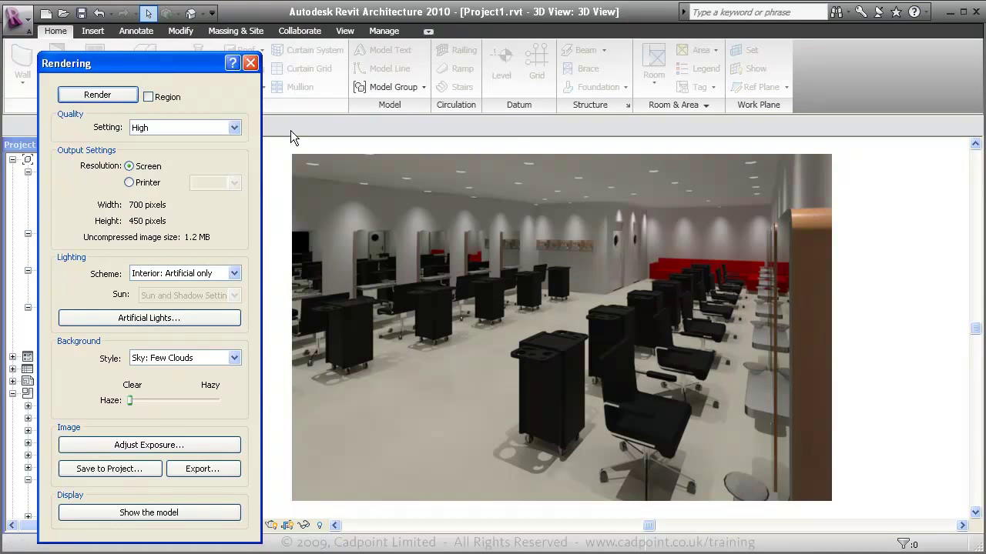
click(109, 468)
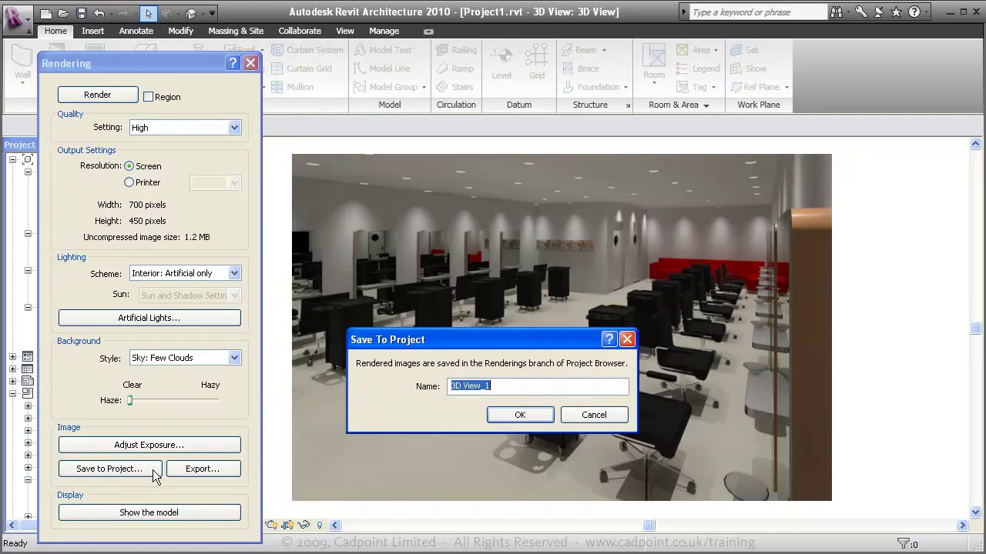
text(Interior View)
click(520, 420)
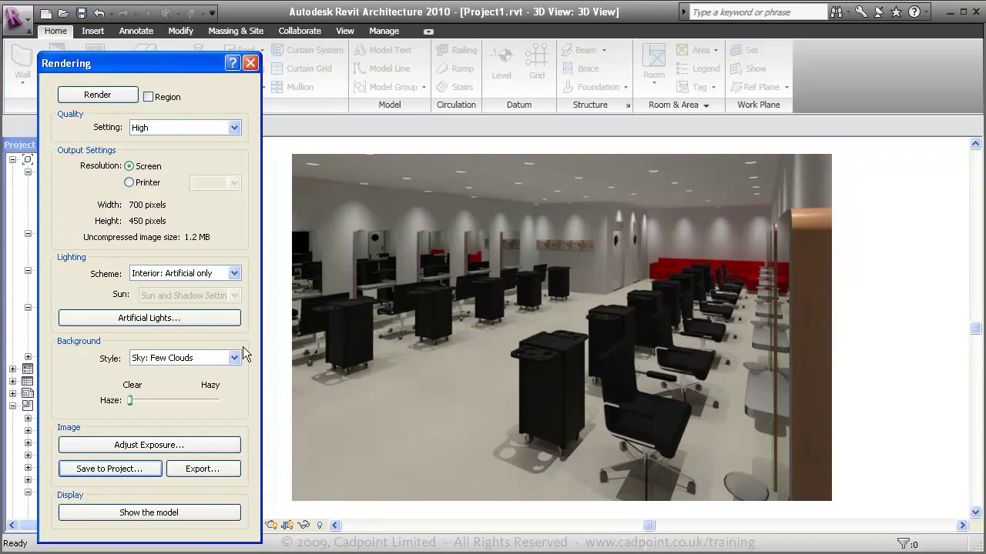
click(250, 63)
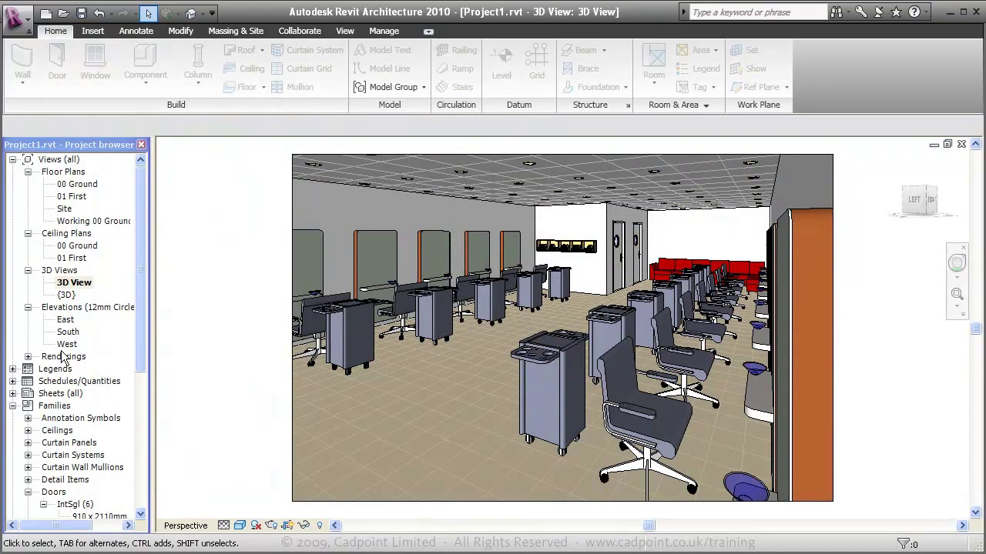
Expand Renderings in the Project Browser and open the 'Interior View 1' image
click(29, 356)
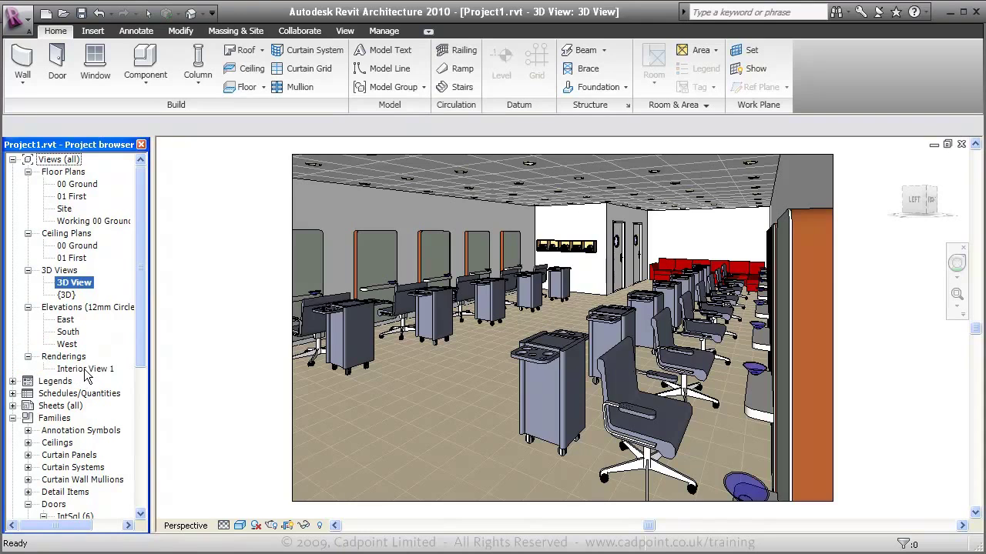
double_click(84, 369)
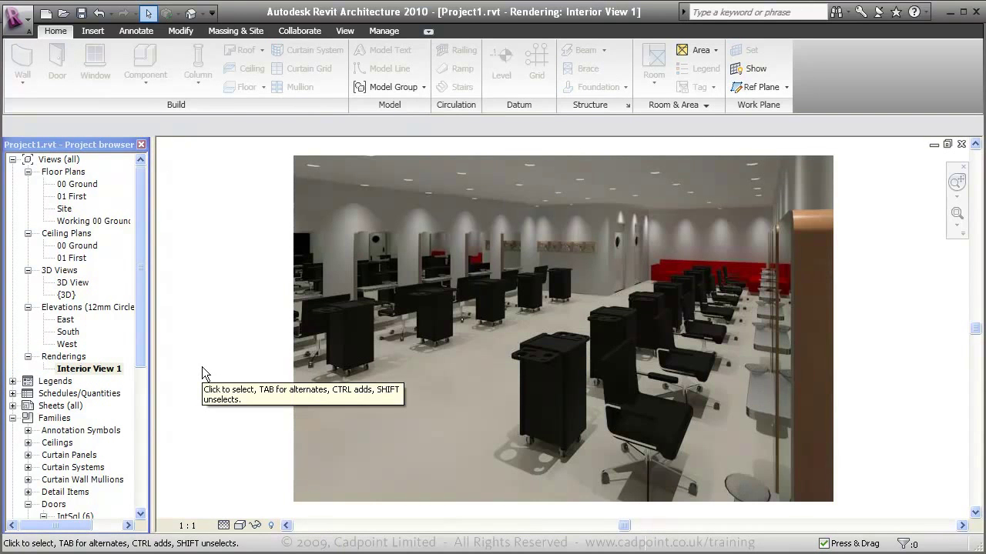